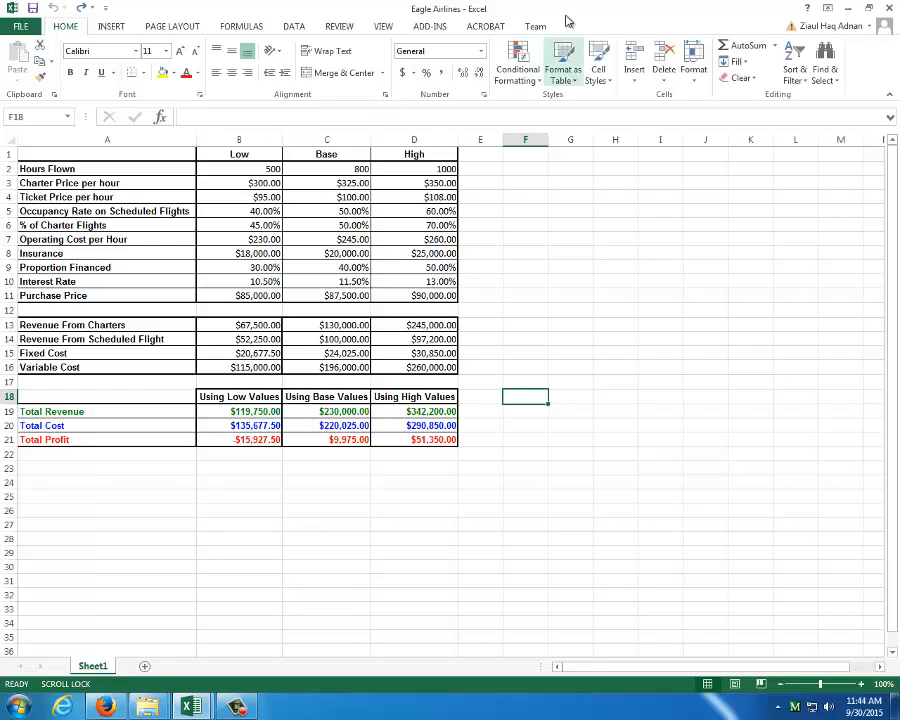
# - Launch TopRank 6, dismiss its welcome screen and bring up its commands in the Eagle Airlines workbook
pyautogui.click(20, 708)
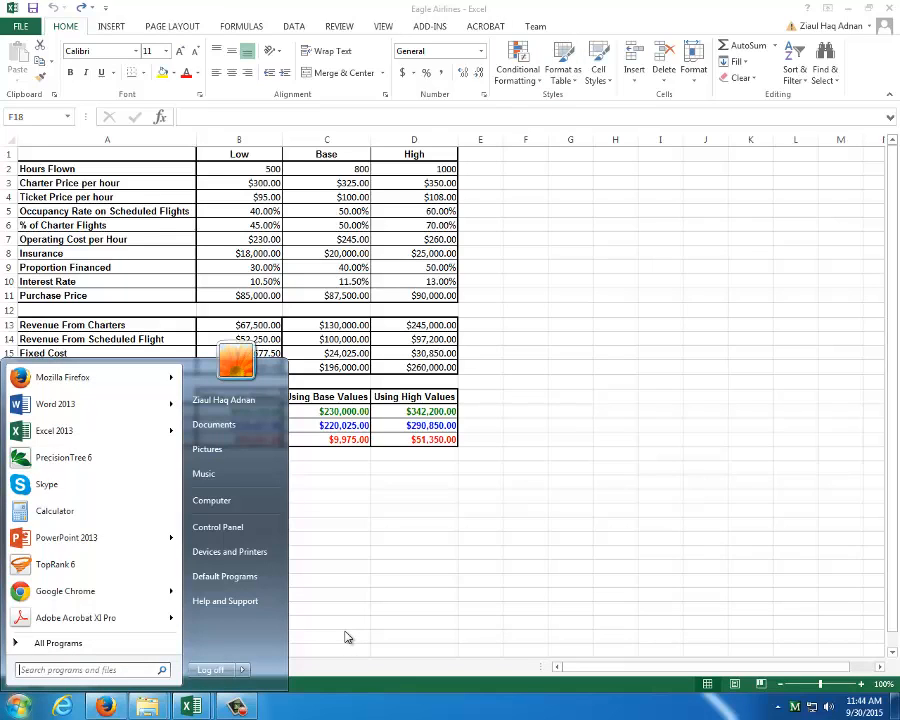
pyautogui.write('top')
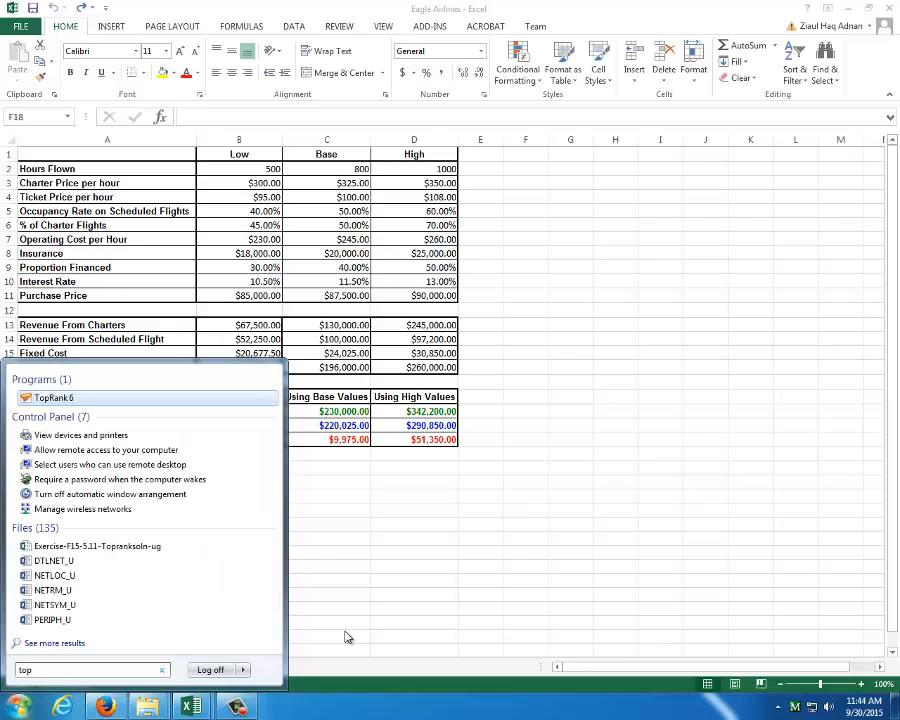
pyautogui.click(54, 398)
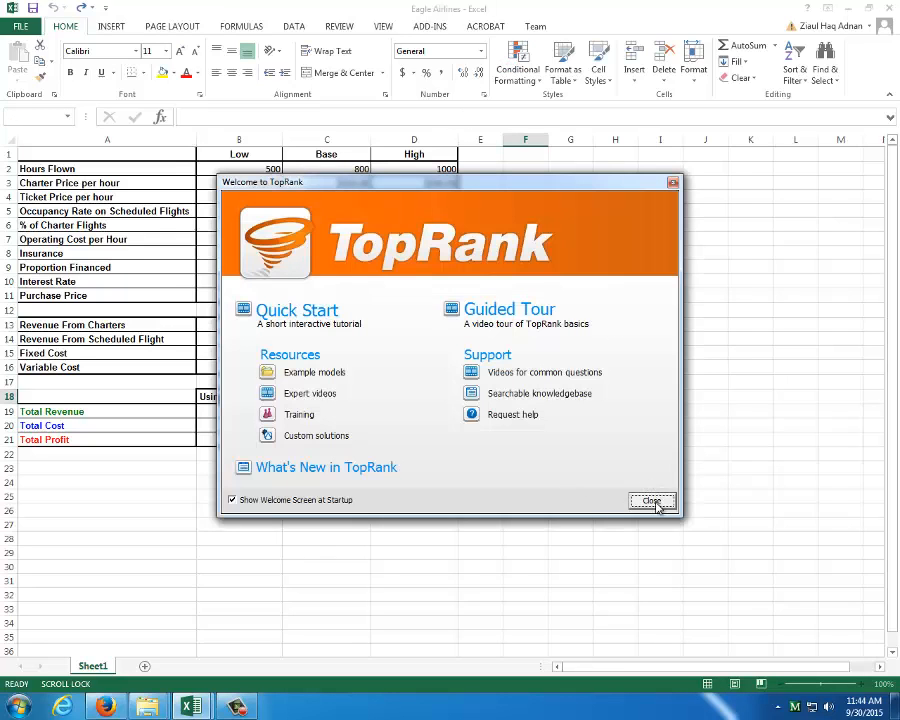
pyautogui.click(652, 501)
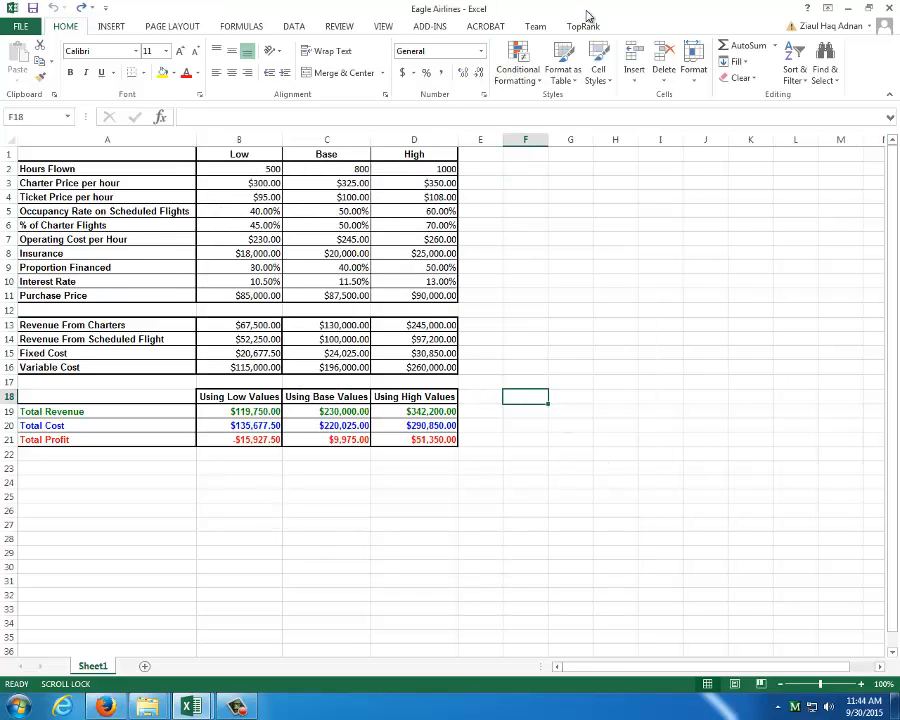
pyautogui.click(583, 24)
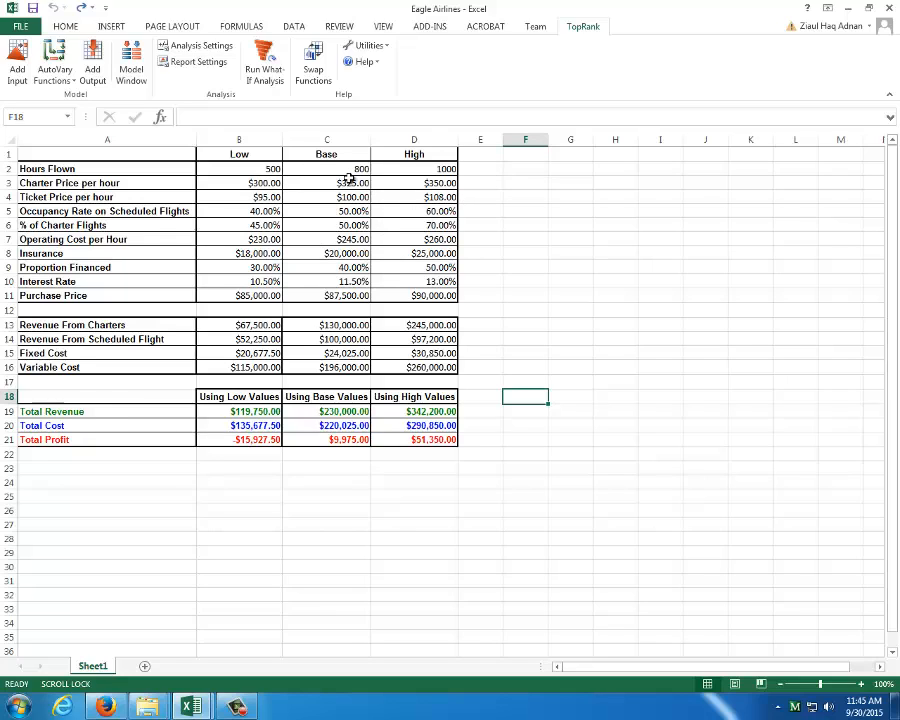
# - Copy the Base column's cells C2:C21 to column E starting at E2, and fit the column width to the contents
pyautogui.click(476, 173)
pyautogui.moveTo(341, 170); pyautogui.dragTo(344, 445)
pyautogui.hotkey('ctrl', 'c')
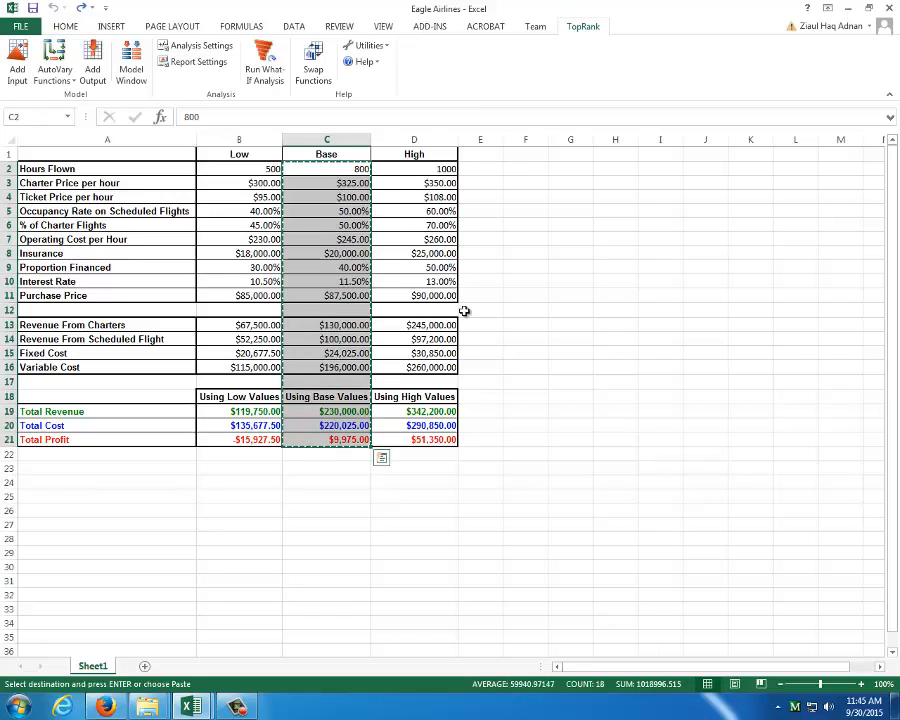
pyautogui.click(494, 157)
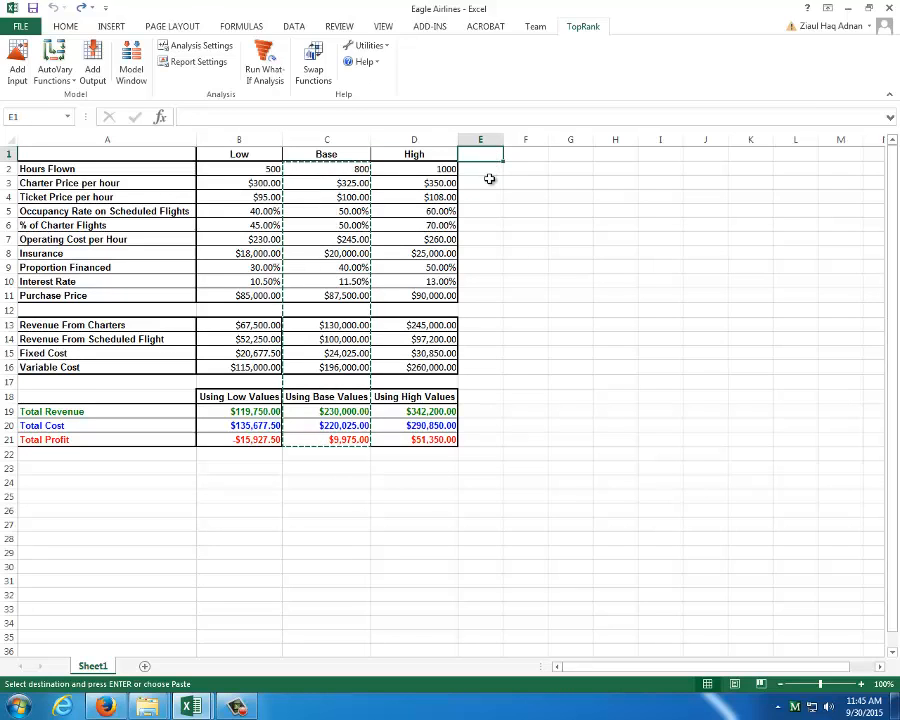
pyautogui.click(491, 169)
pyautogui.hotkey('ctrl', 'v')
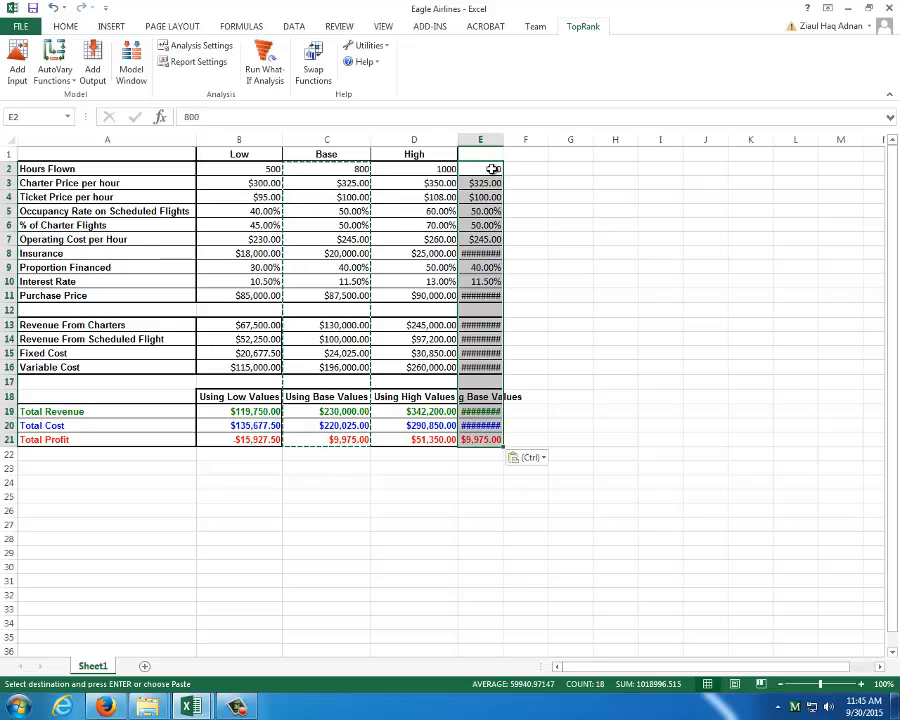
pyautogui.doubleClick(503, 143)
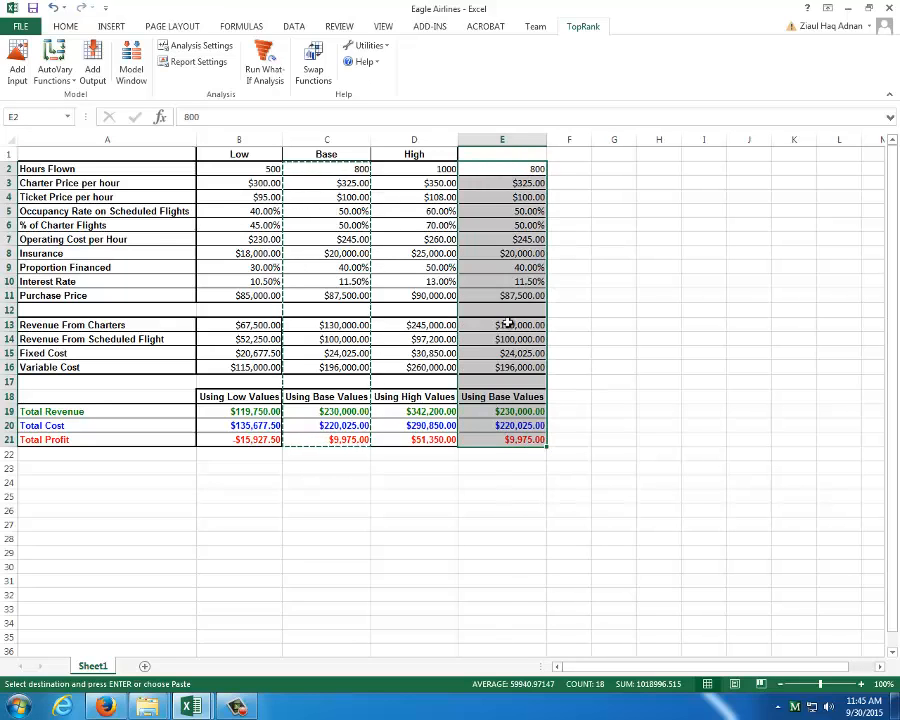
# - Label the copied column by entering the heading Run in cell E1
pyautogui.click(518, 153)
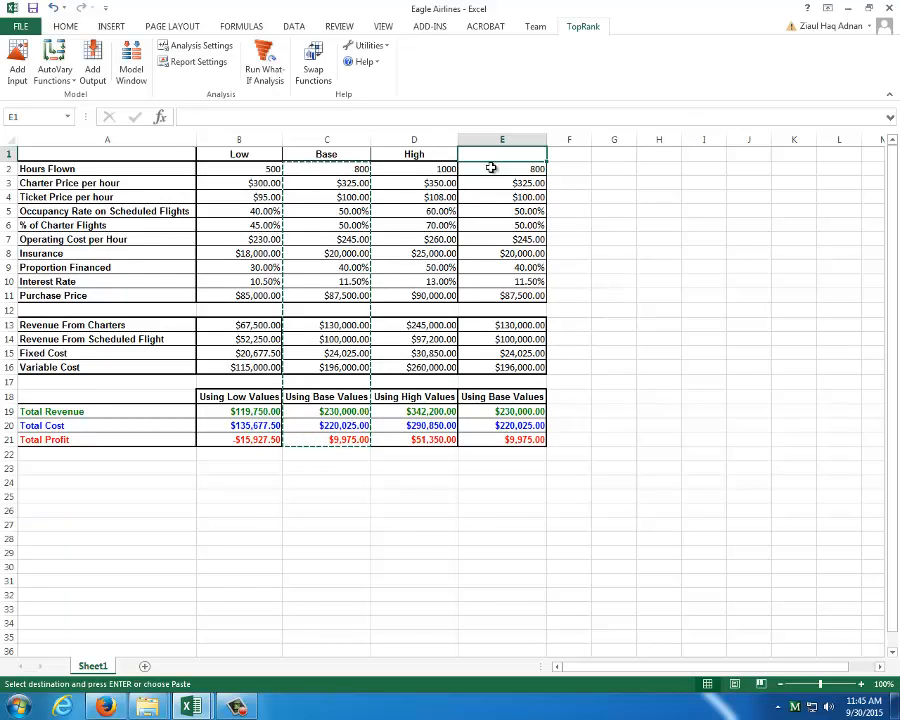
pyautogui.write('Run')
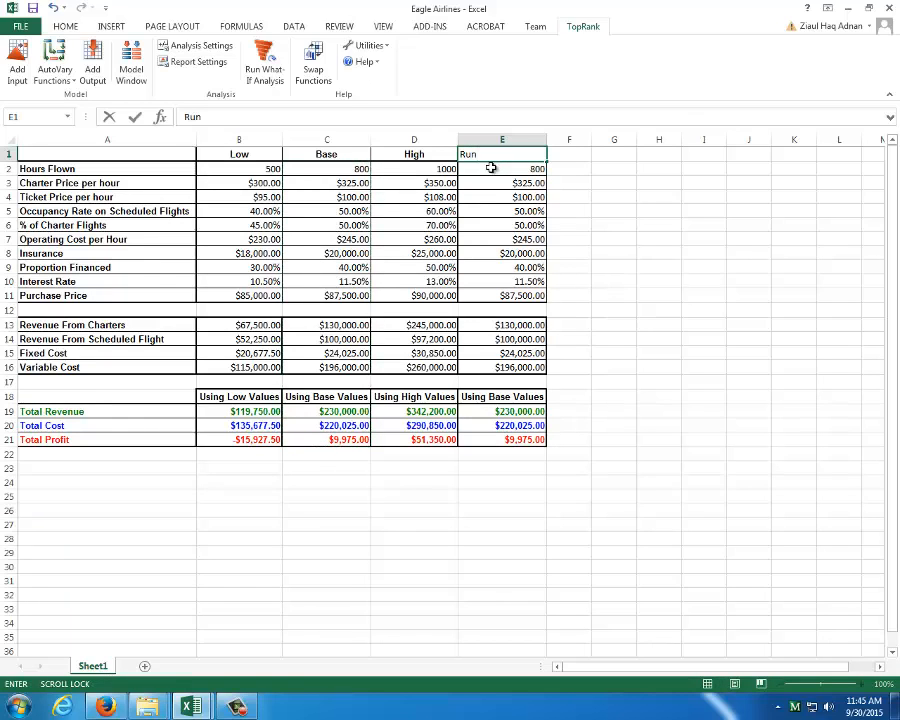
pyautogui.press('Return')
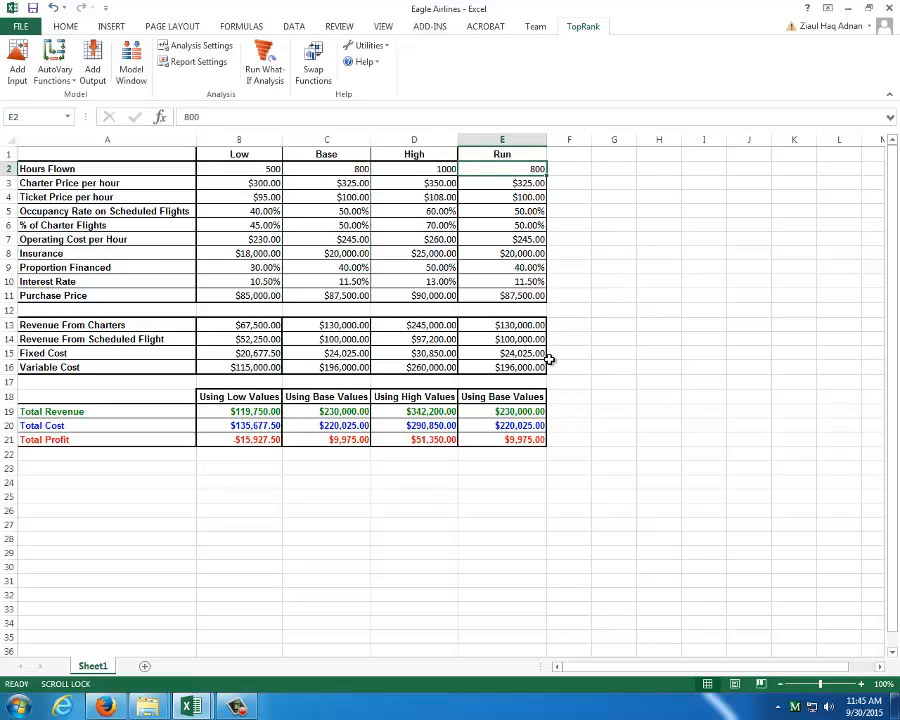
pyautogui.click(516, 444)
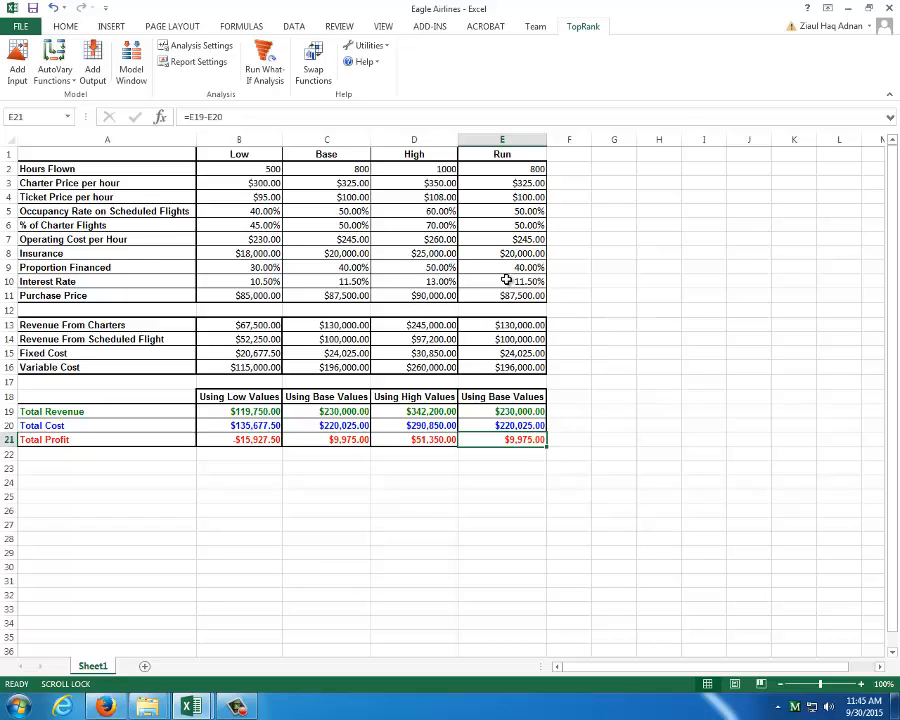
pyautogui.click(495, 182)
pyautogui.click(510, 211)
pyautogui.click(515, 267)
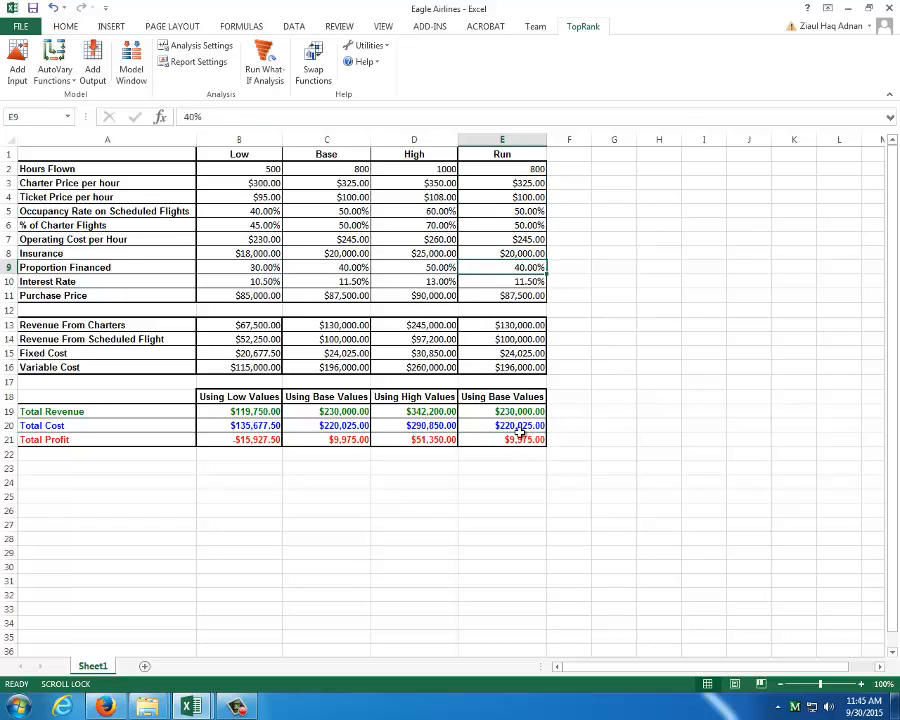
pyautogui.click(530, 442)
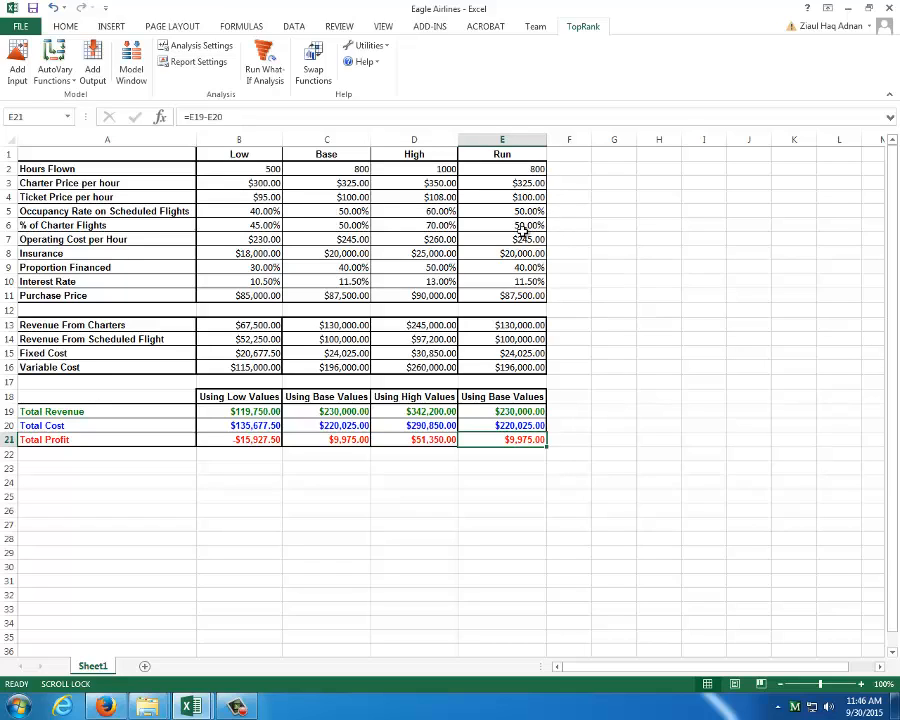
pyautogui.click(525, 168)
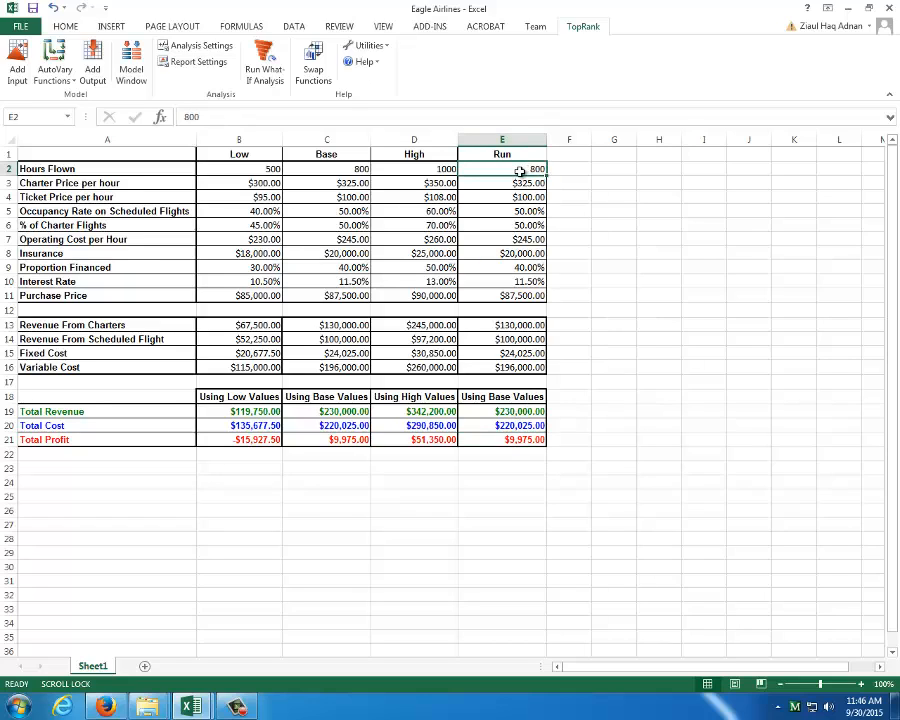
# - Add the Run column's Total Profit cell E21 as a TopRank output named Total Profit / Using Base Values, and check its formula
pyautogui.click(525, 439)
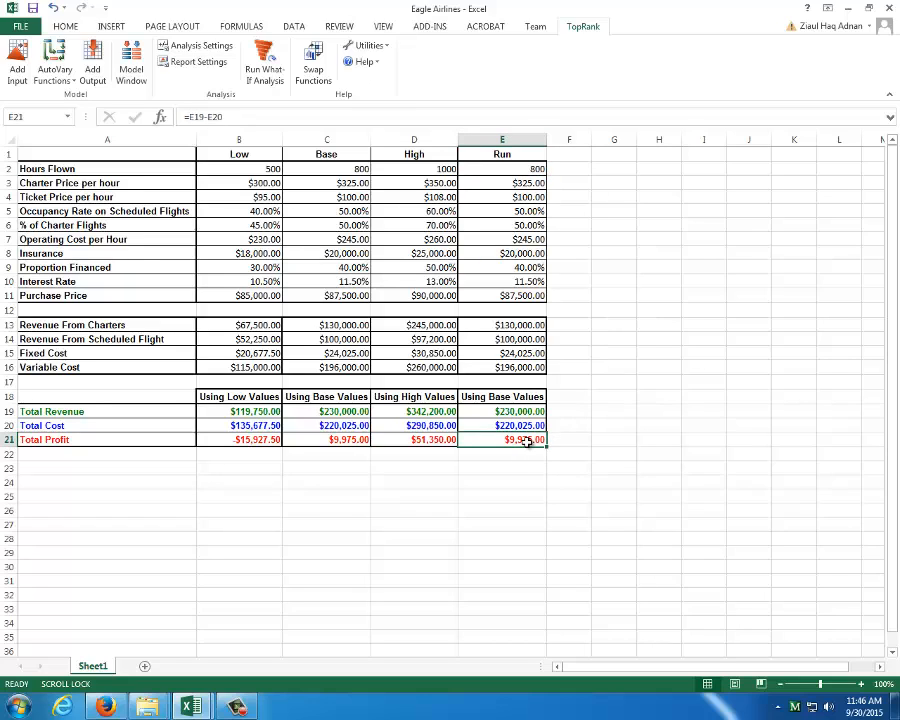
pyautogui.click(94, 70)
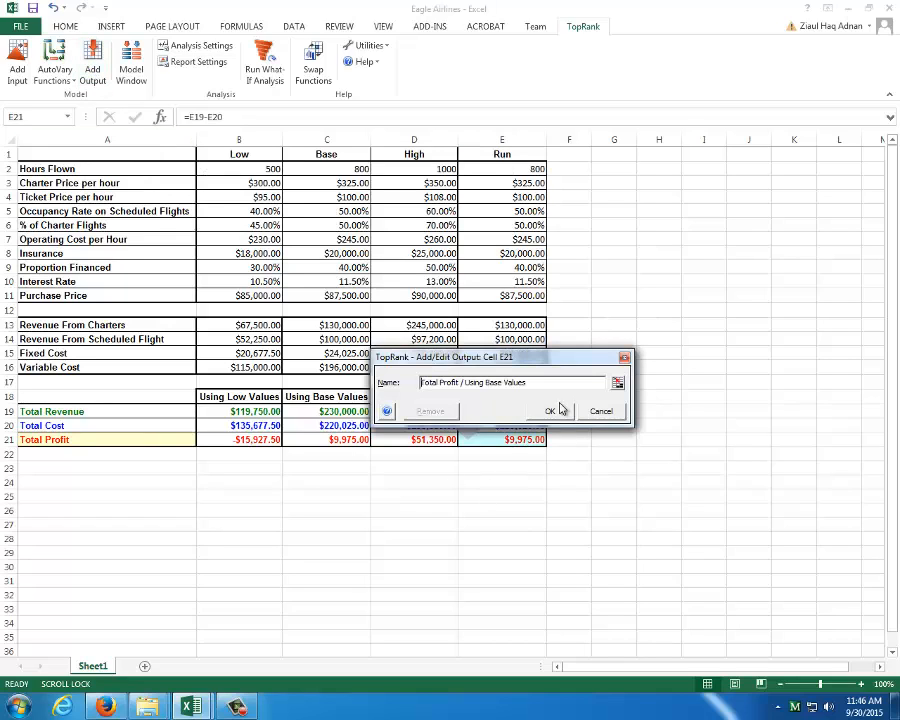
pyautogui.click(550, 412)
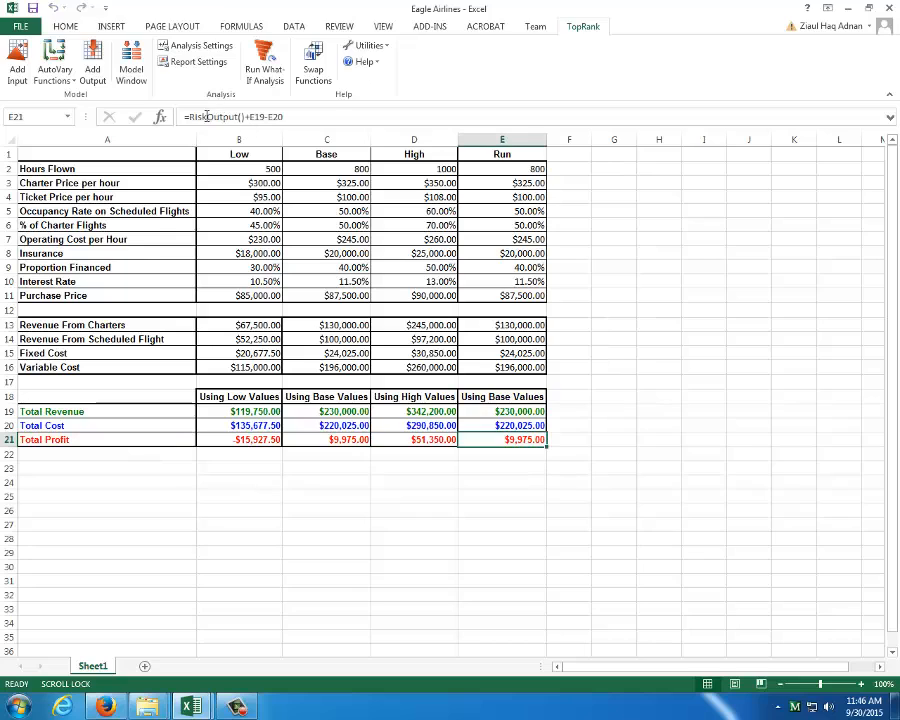
pyautogui.moveTo(192, 117); pyautogui.dragTo(233, 114)
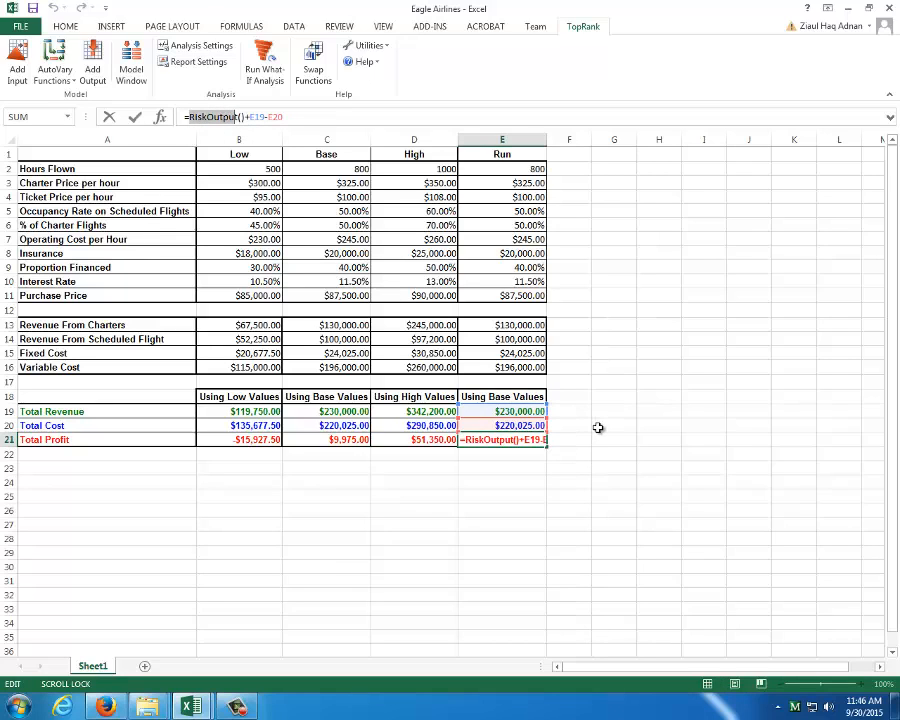
pyautogui.press('Escape')
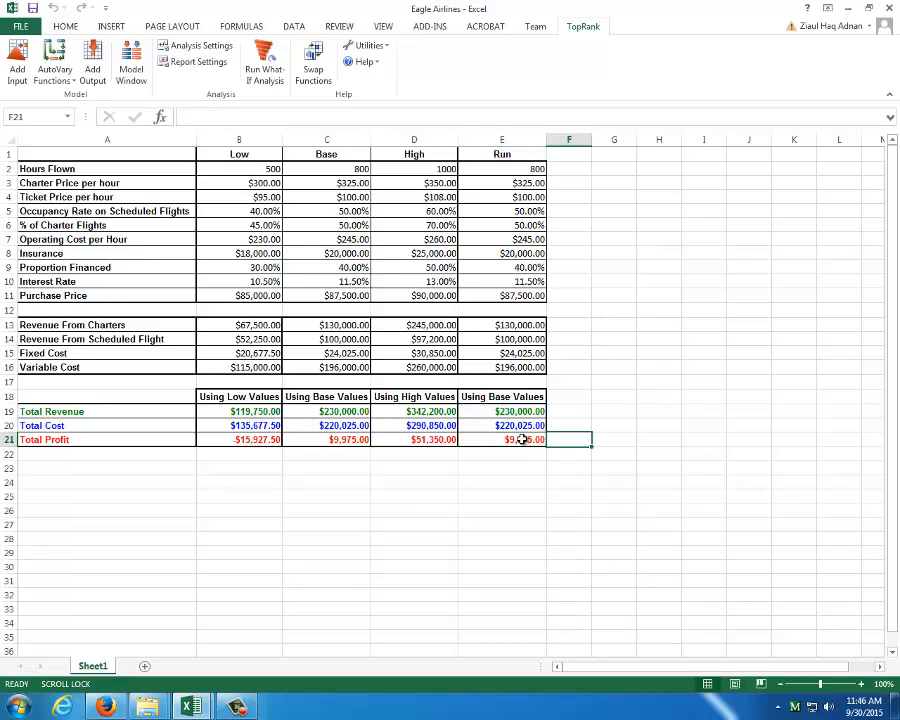
pyautogui.click(513, 169)
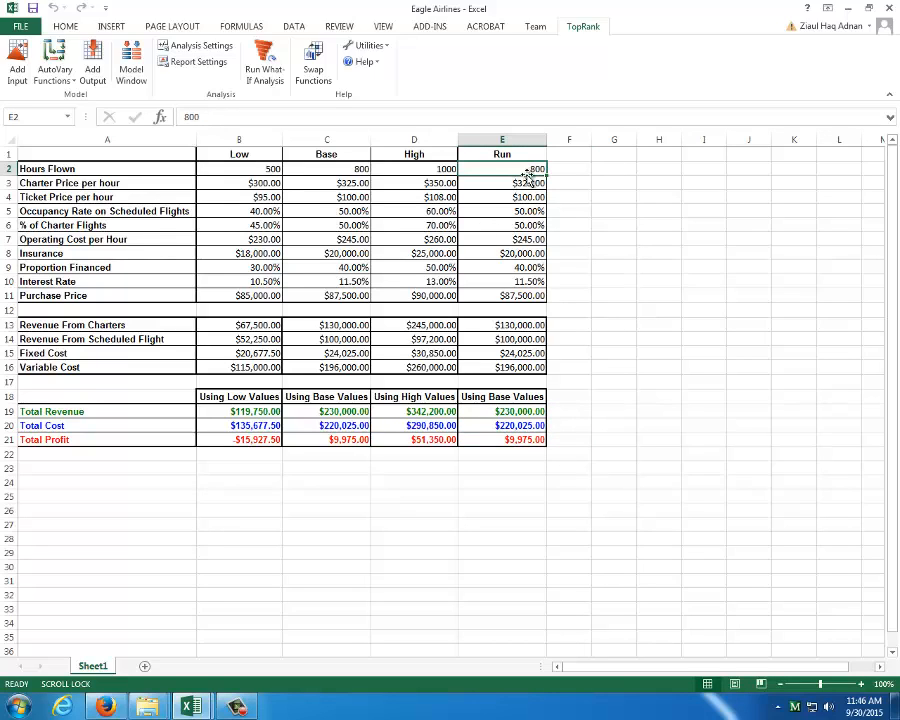
pyautogui.click(528, 184)
pyautogui.click(525, 208)
pyautogui.click(520, 228)
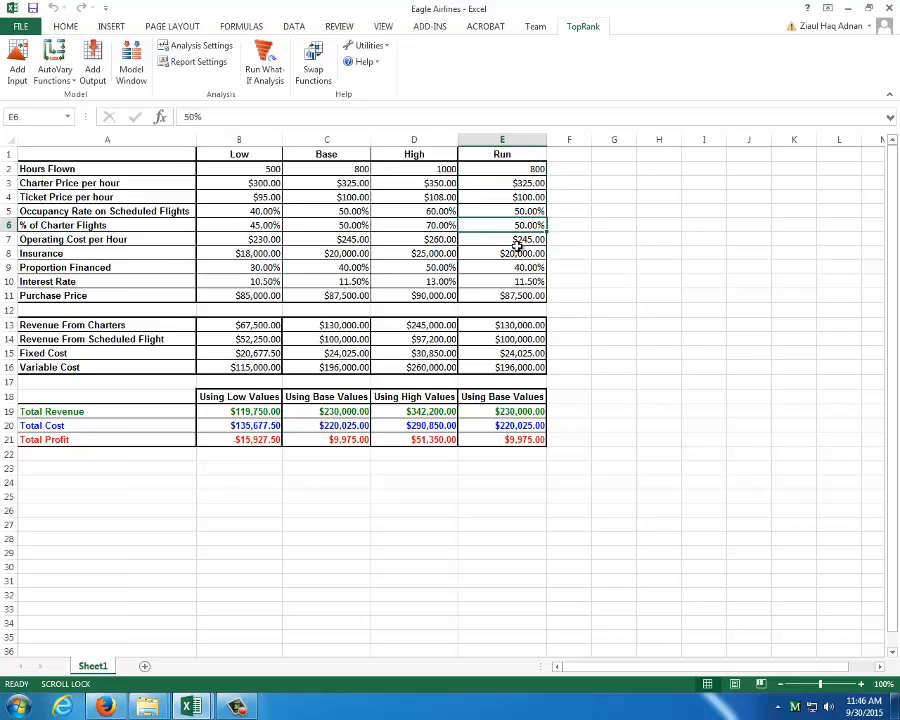
# - Add the Run column's Hours Flown cell E2 as a TopRank input with the default -10% to +10% variation
pyautogui.click(512, 168)
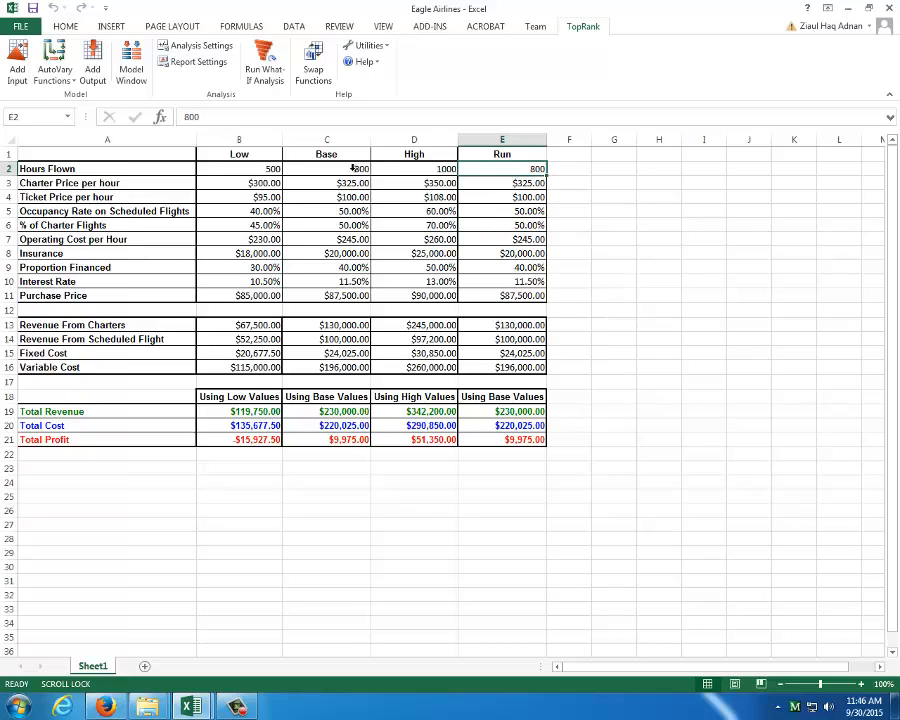
pyautogui.click(20, 65)
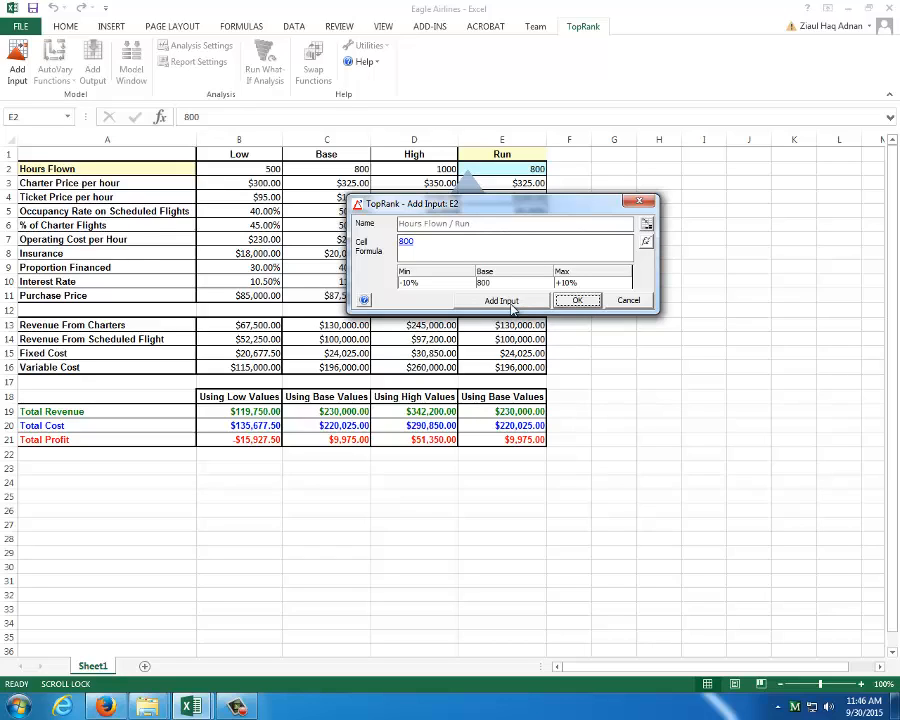
pyautogui.click(502, 301)
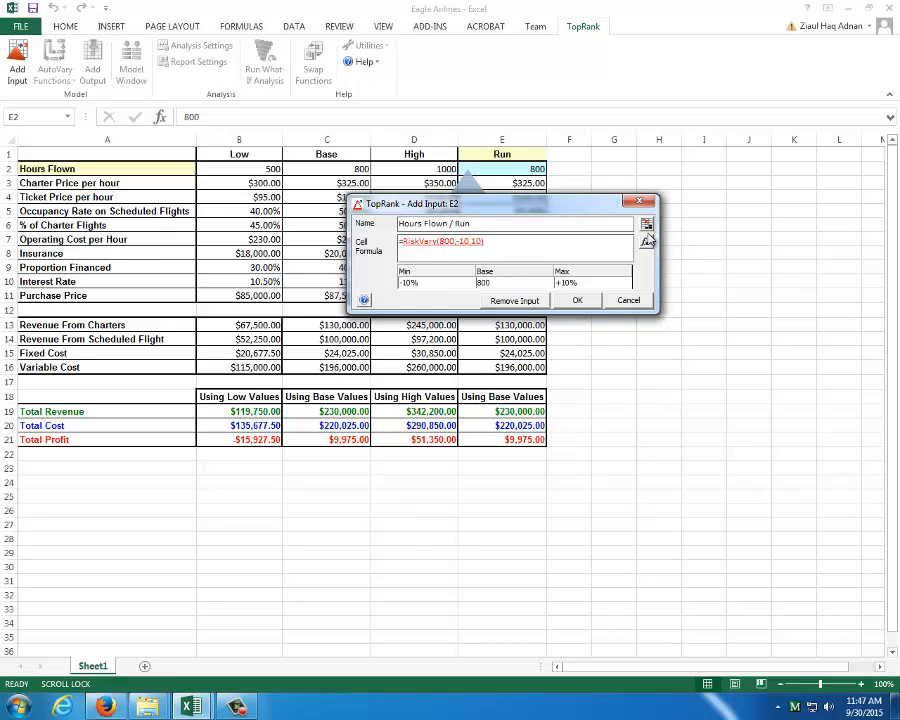
pyautogui.click(467, 353)
pyautogui.click(415, 287)
pyautogui.click(567, 284)
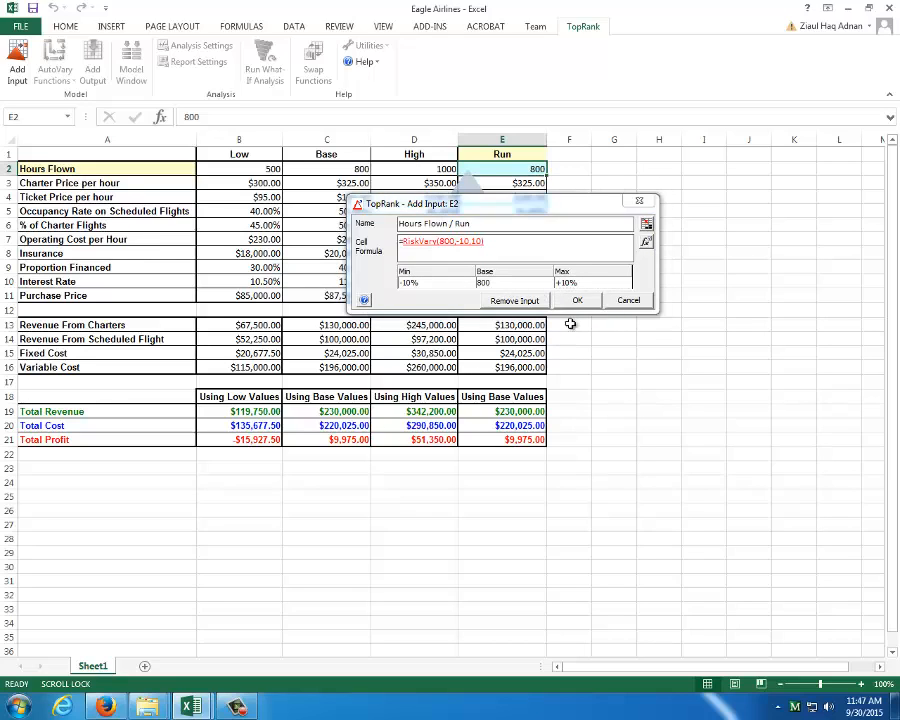
# - In the Hours Flown input's properties, choose the Actual Min and Max range type with a Uniform distribution and 5 steps
pyautogui.click(648, 245)
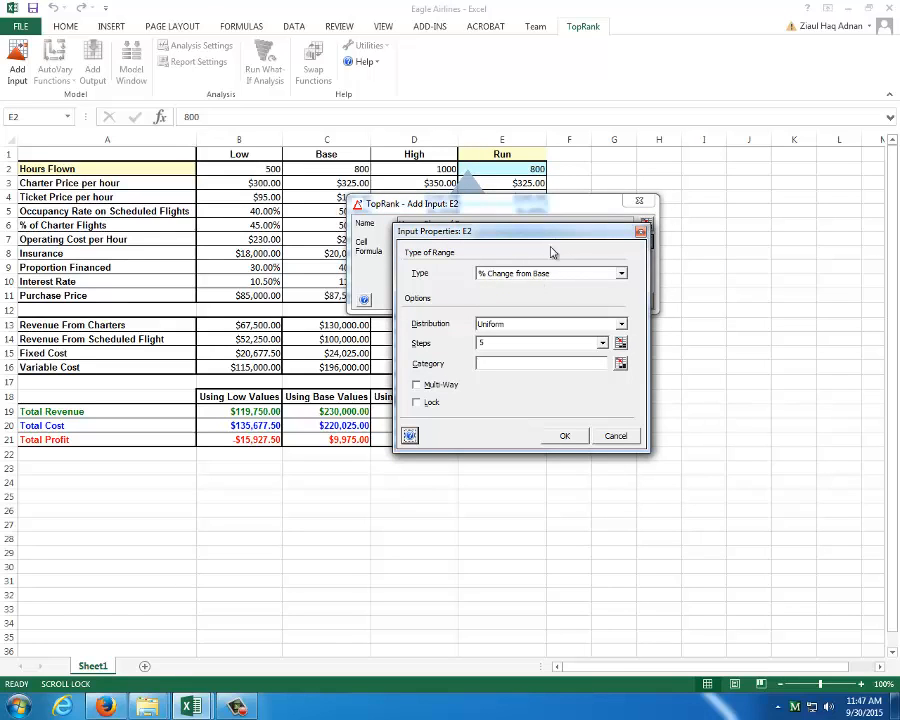
pyautogui.moveTo(559, 234); pyautogui.dragTo(559, 318)
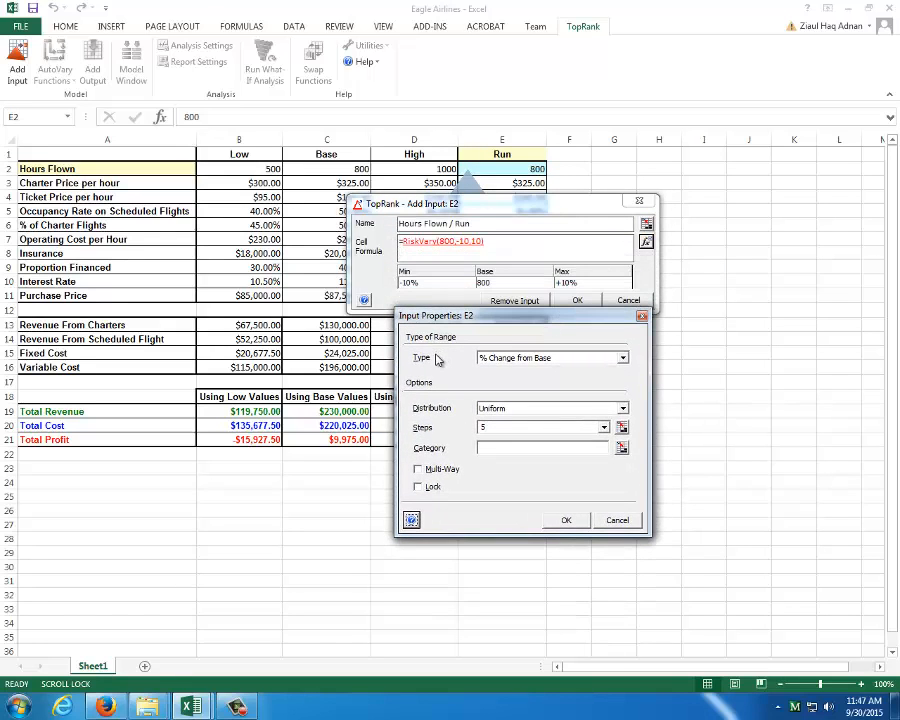
pyautogui.click(578, 360)
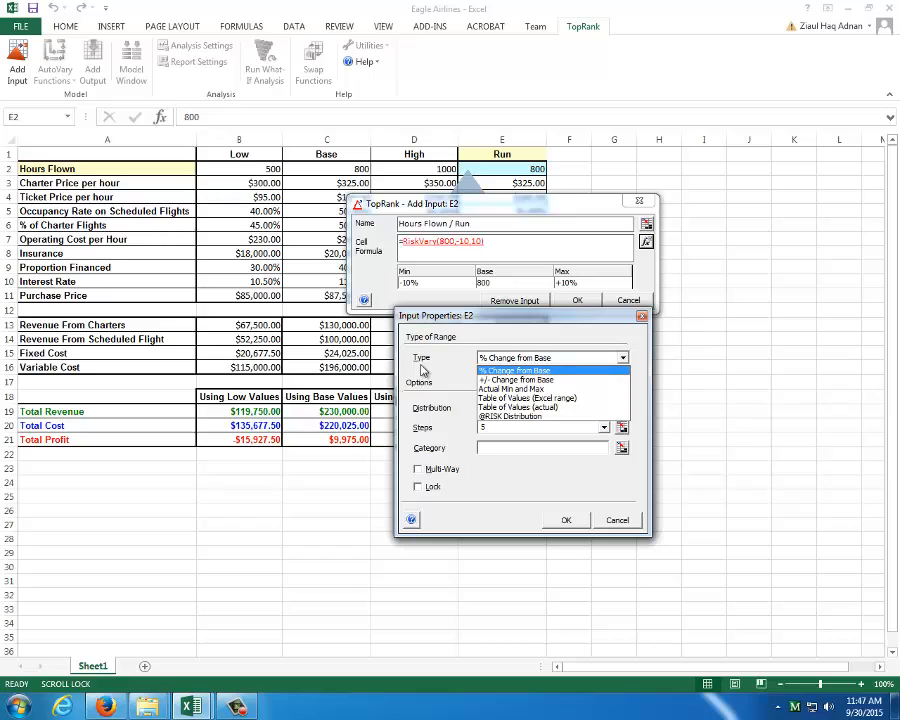
pyautogui.click(535, 390)
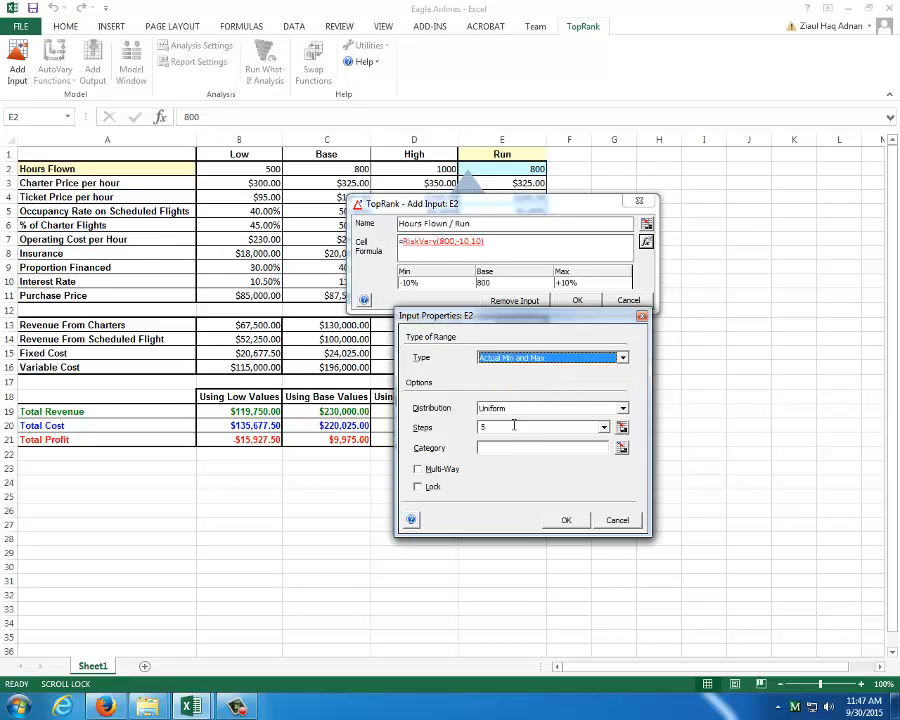
pyautogui.click(519, 409)
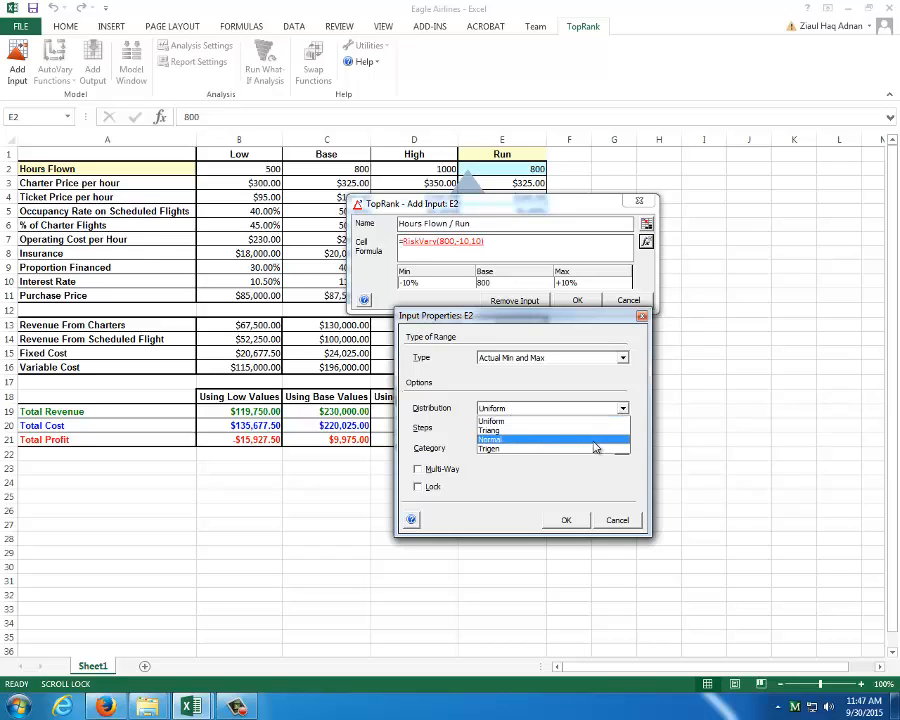
pyautogui.click(620, 421)
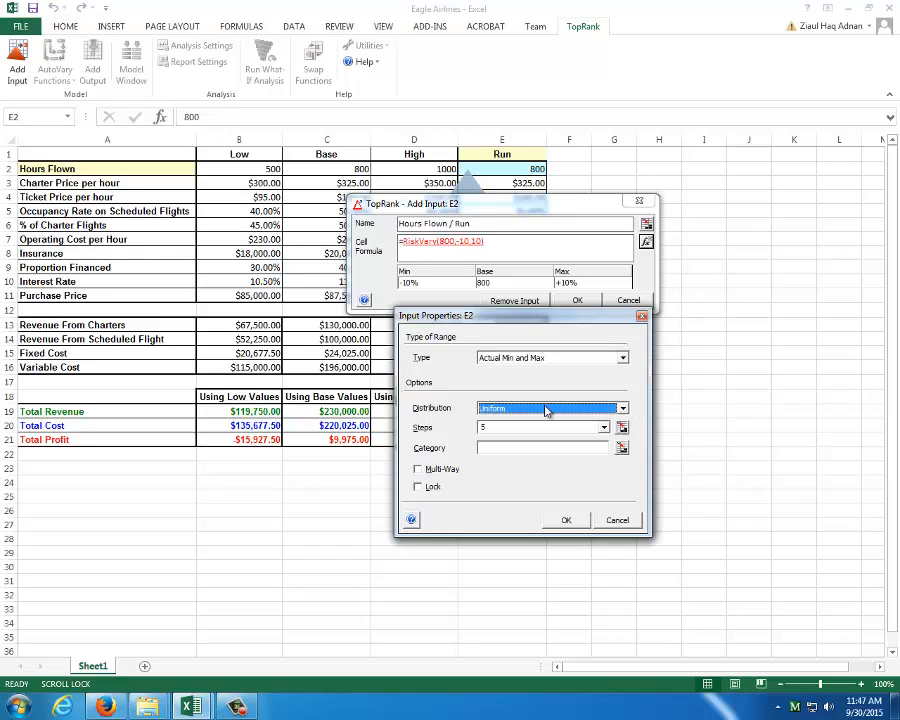
pyautogui.click(603, 412)
pyautogui.click(605, 421)
pyautogui.click(597, 427)
pyautogui.click(645, 420)
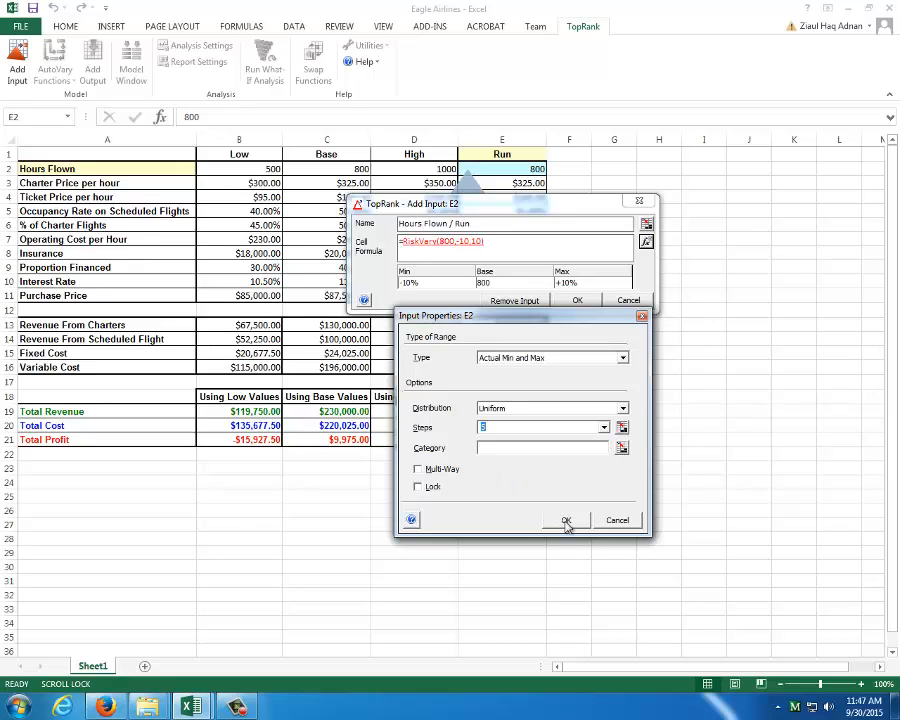
# - Compare the % Change from Base range type, and apply Actual Min and Max to the Hours Flown input
pyautogui.click(562, 358)
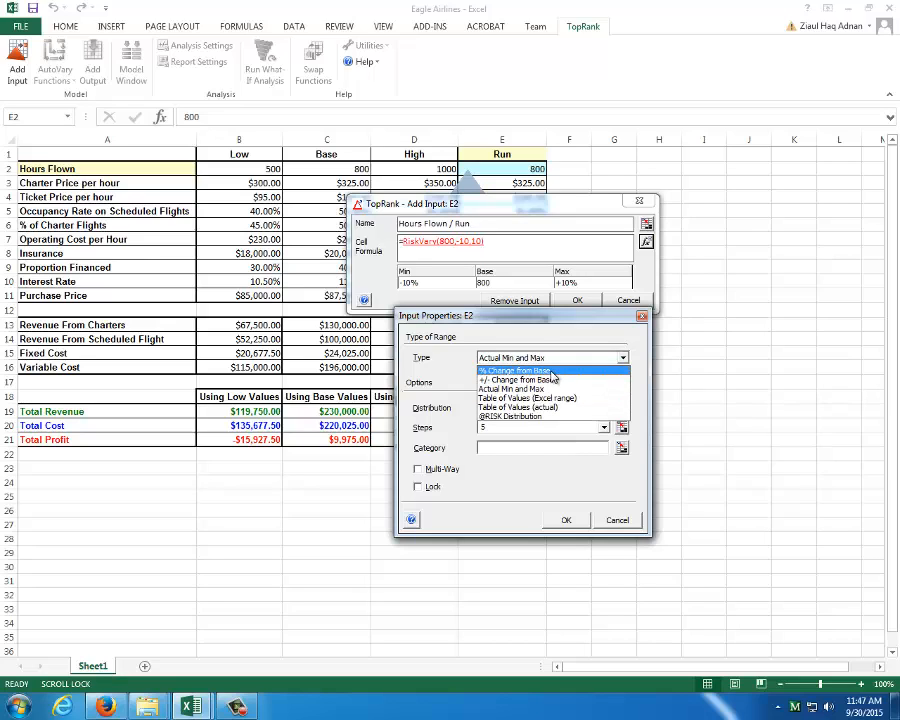
pyautogui.click(551, 371)
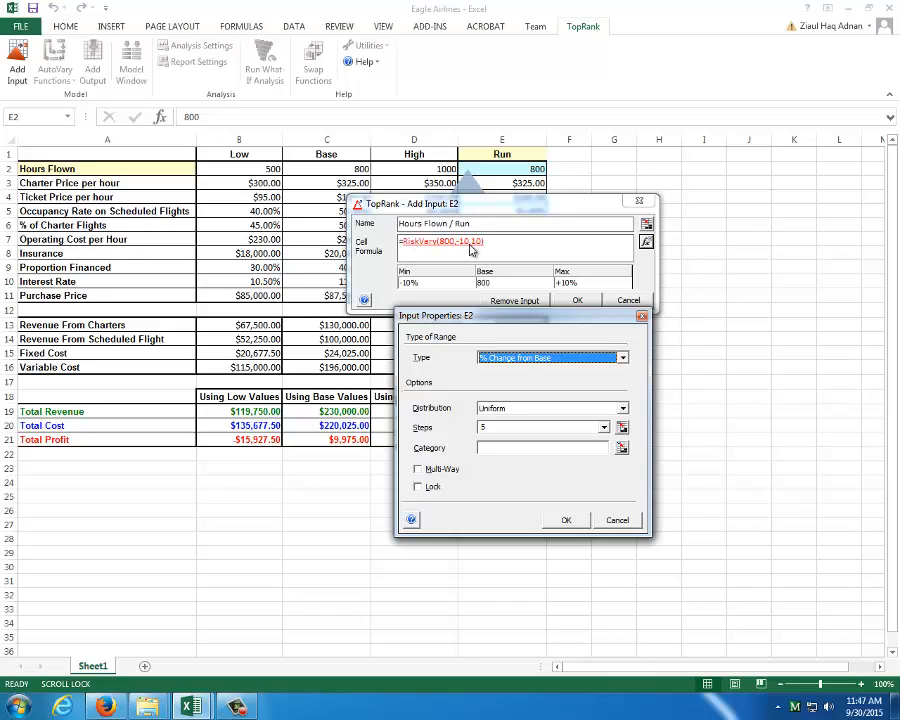
pyautogui.click(560, 359)
pyautogui.click(543, 390)
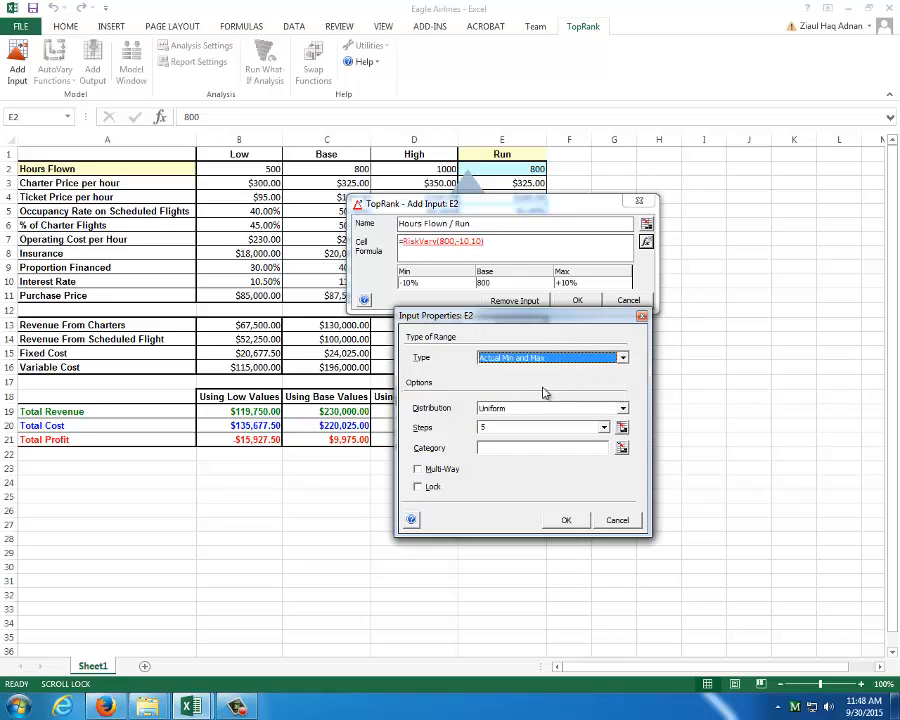
pyautogui.click(581, 526)
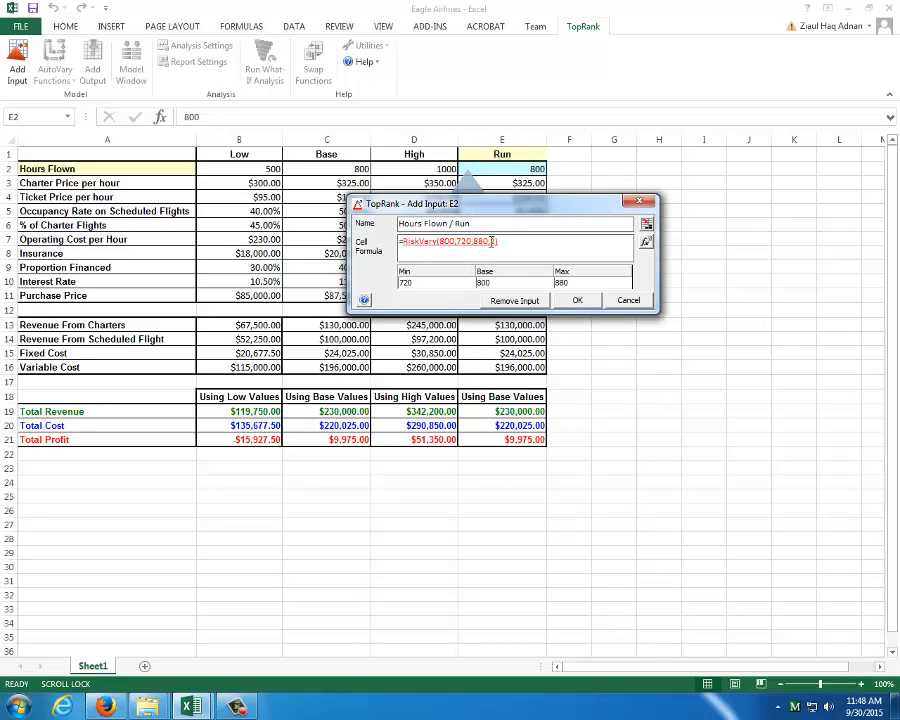
# - Set the minimum of the Hours Flown input to 500
pyautogui.doubleClick(492, 241)
pyautogui.click(422, 285)
pyautogui.click(562, 286)
pyautogui.click(327, 203)
pyautogui.click(422, 285)
pyautogui.write('500')
pyautogui.click(572, 284)
# - Set the maximum of the Hours Flown input to 1000 and add the input to cell E2
pyautogui.click(429, 173)
pyautogui.click(566, 285)
pyautogui.click(588, 287)
pyautogui.write('1000')
pyautogui.click(574, 286)
pyautogui.write('880')
pyautogui.moveTo(475, 241); pyautogui.dragTo(486, 242)
pyautogui.write('1000')
pyautogui.click(578, 301)
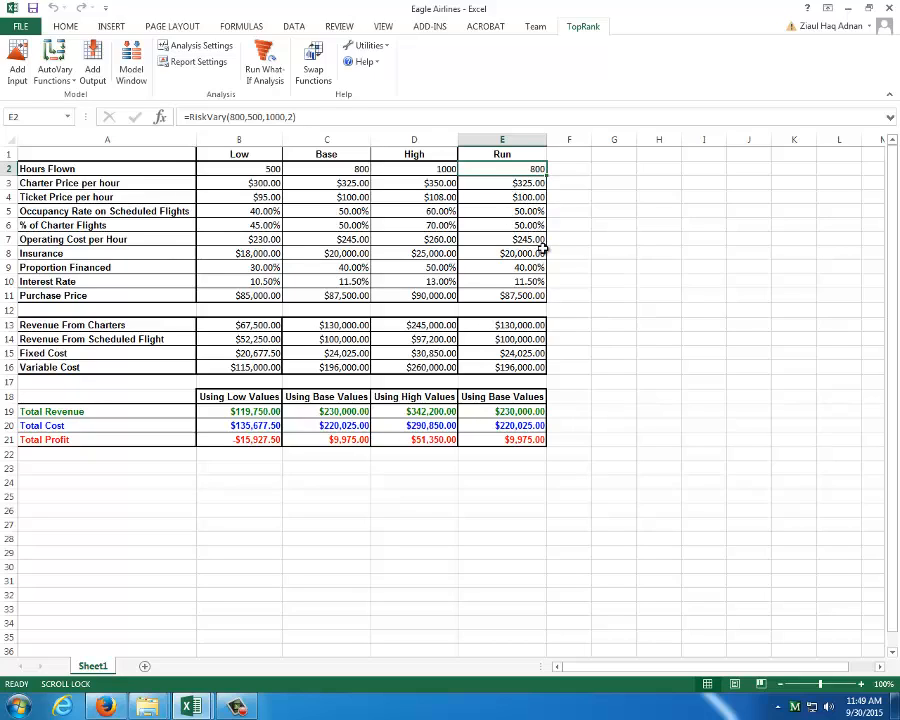
# - Try to fill the Hours Flown formula from E2 down to E7, and undo the fill
pyautogui.click(548, 176)
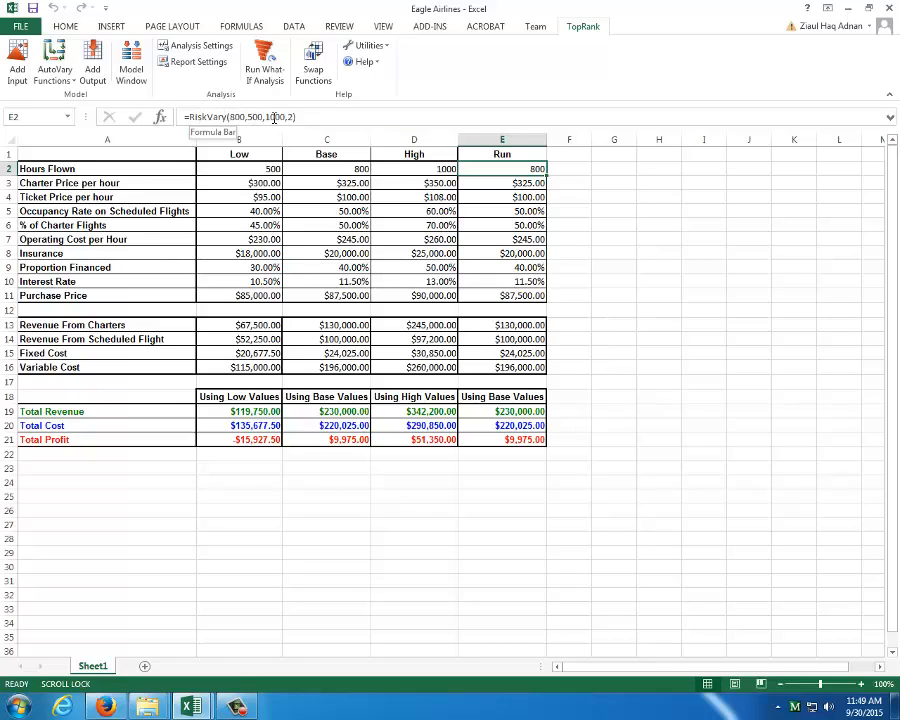
pyautogui.click(490, 183)
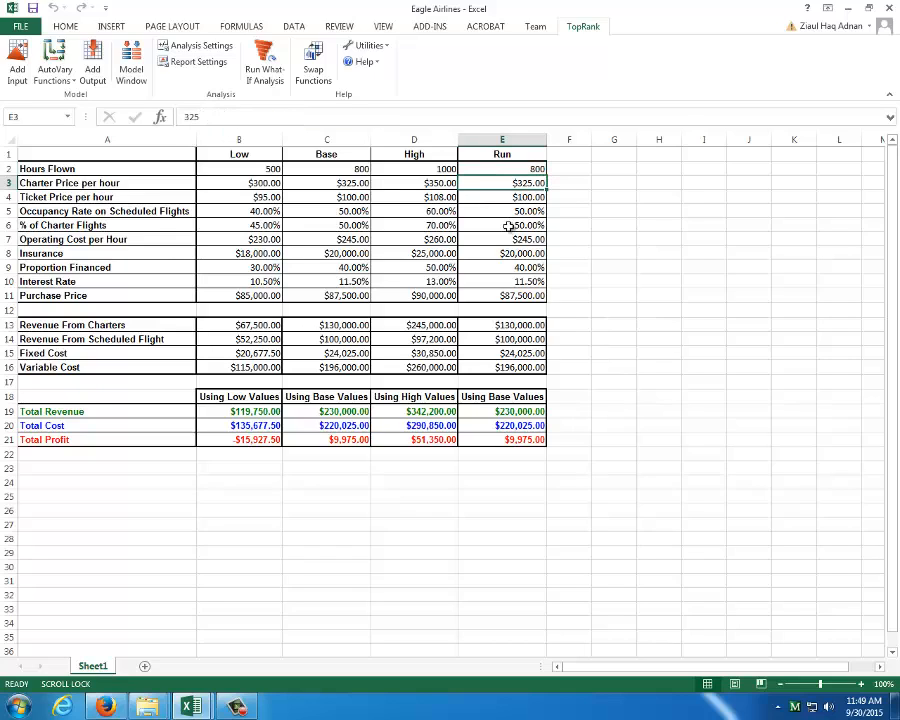
pyautogui.click(517, 168)
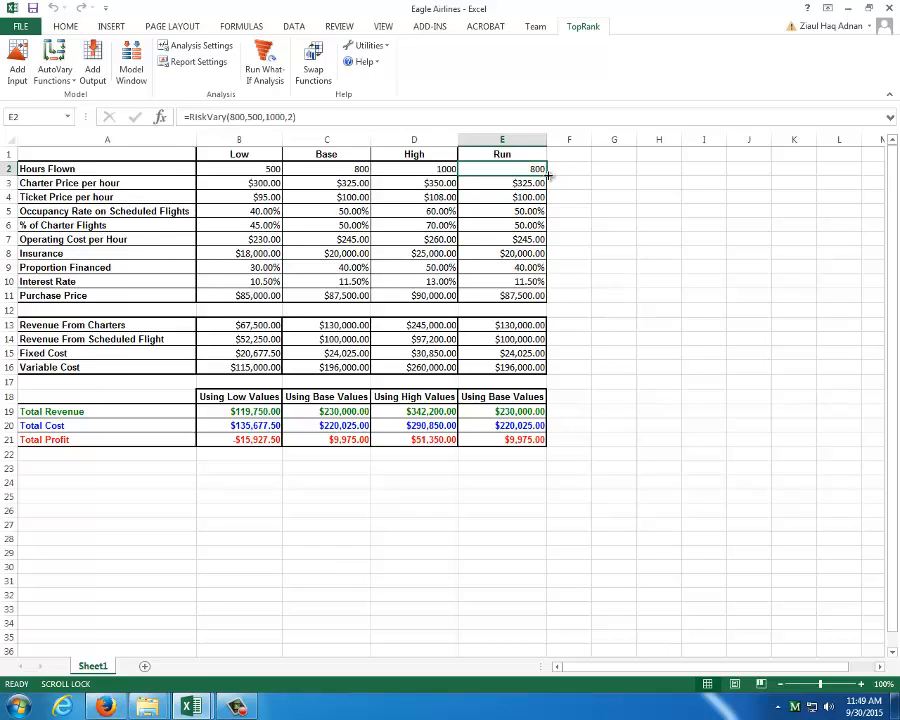
pyautogui.moveTo(547, 175); pyautogui.dragTo(540, 242)
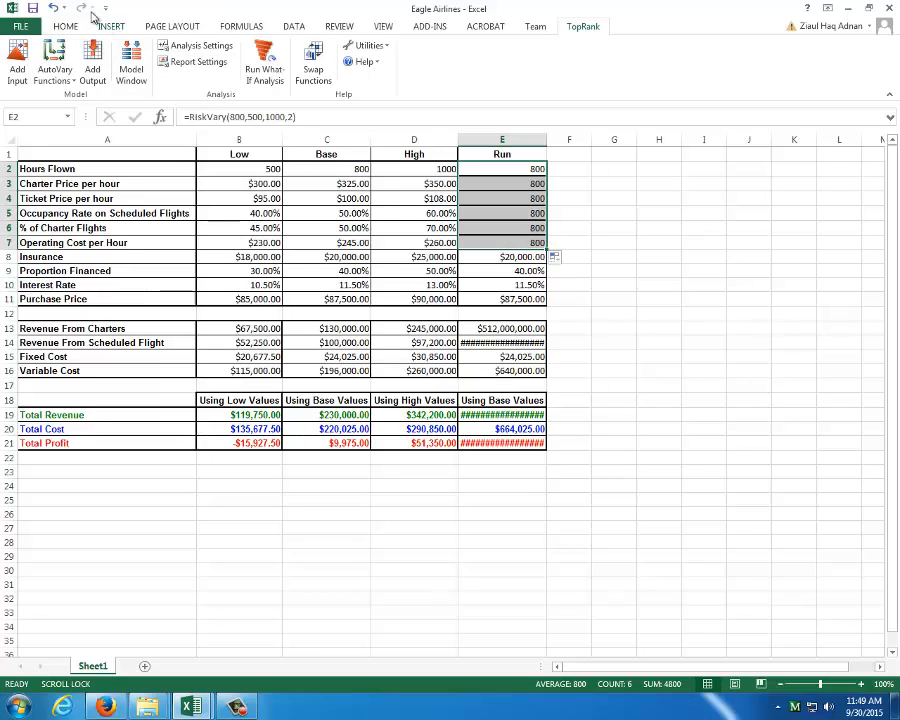
pyautogui.click(50, 8)
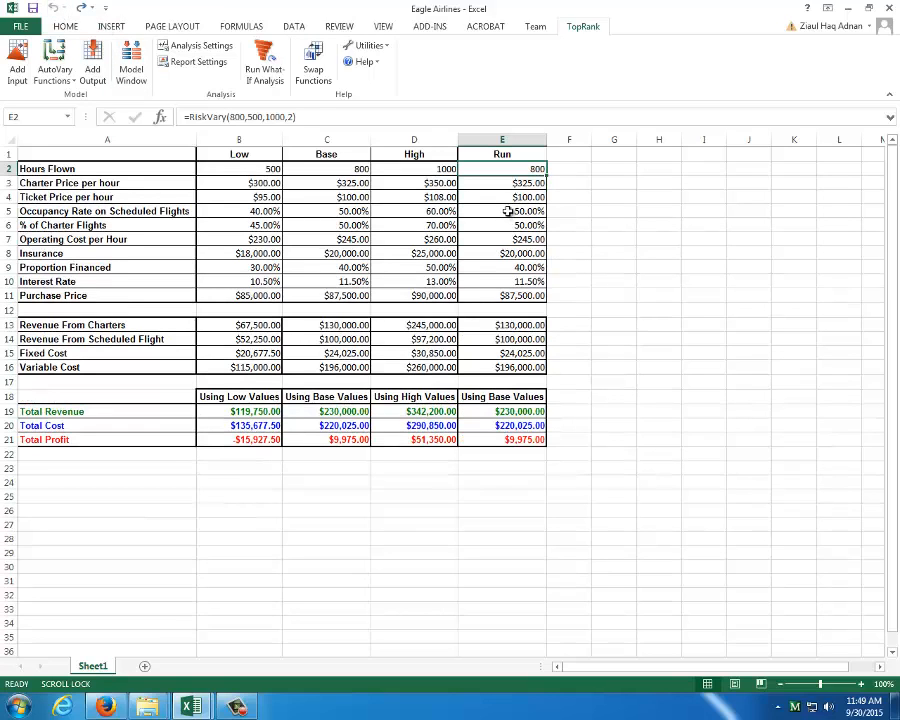
# - Replace the constants in E2's RiskVary formula with references to Base, Low and High, giving =RiskVary(C2,B2,D2,2)
pyautogui.click(536, 185)
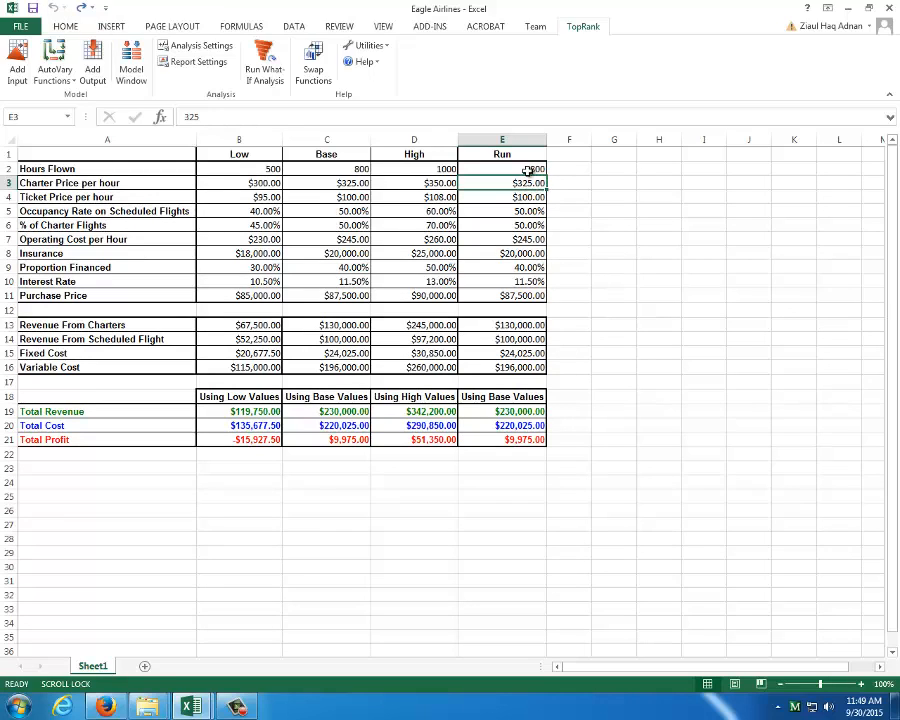
pyautogui.click(478, 170)
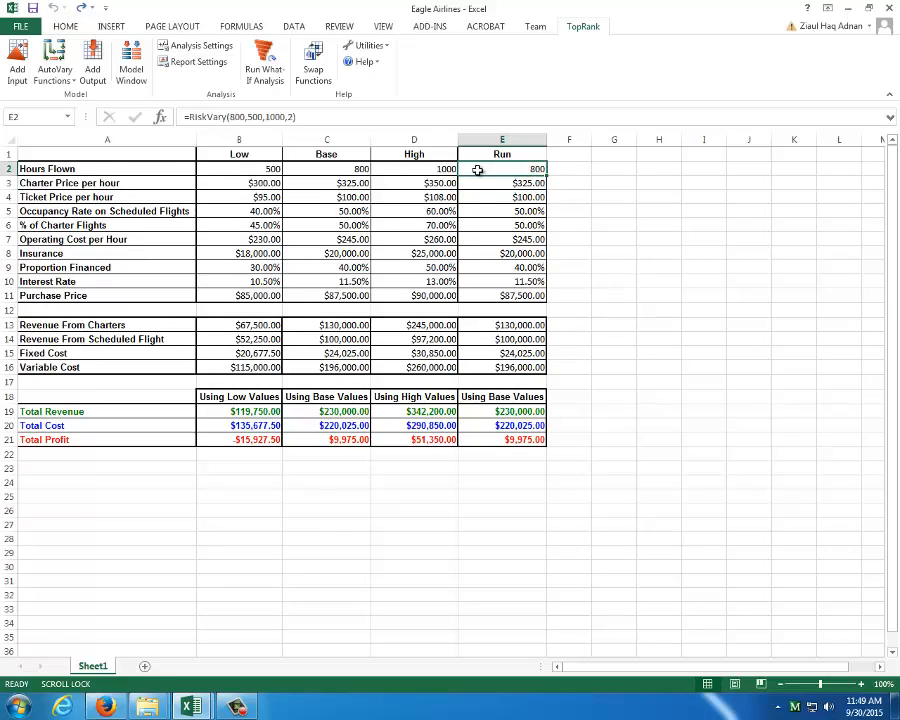
pyautogui.click(243, 116)
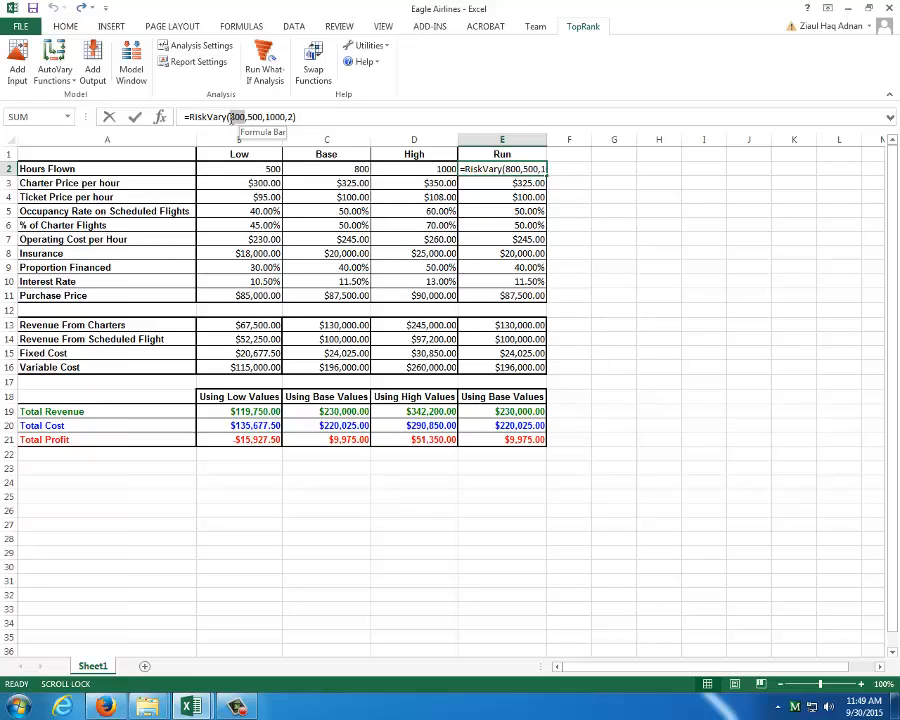
pyautogui.doubleClick(234, 117)
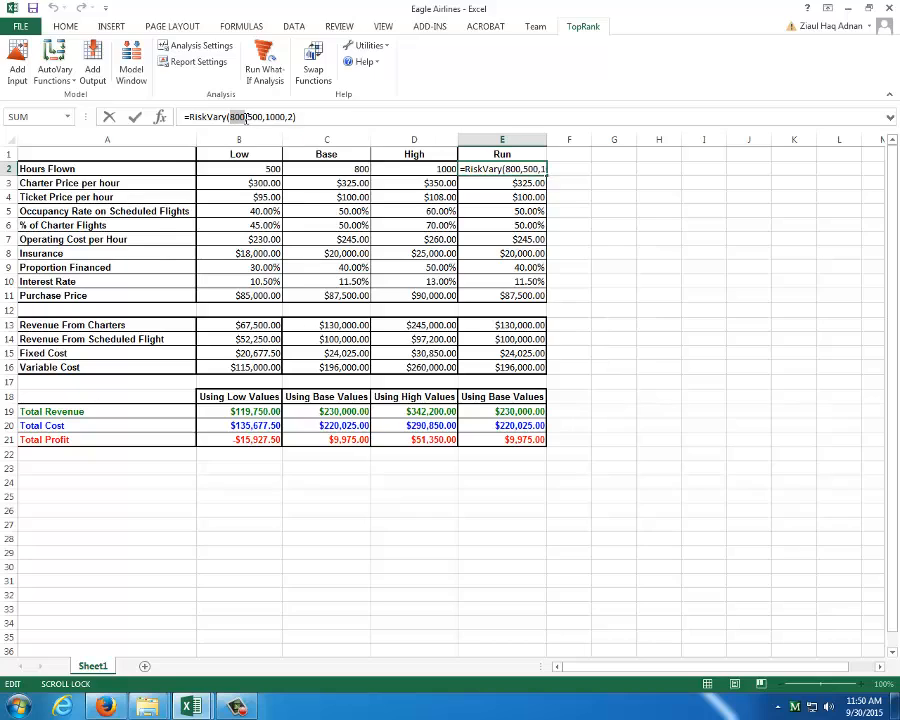
pyautogui.click(336, 169)
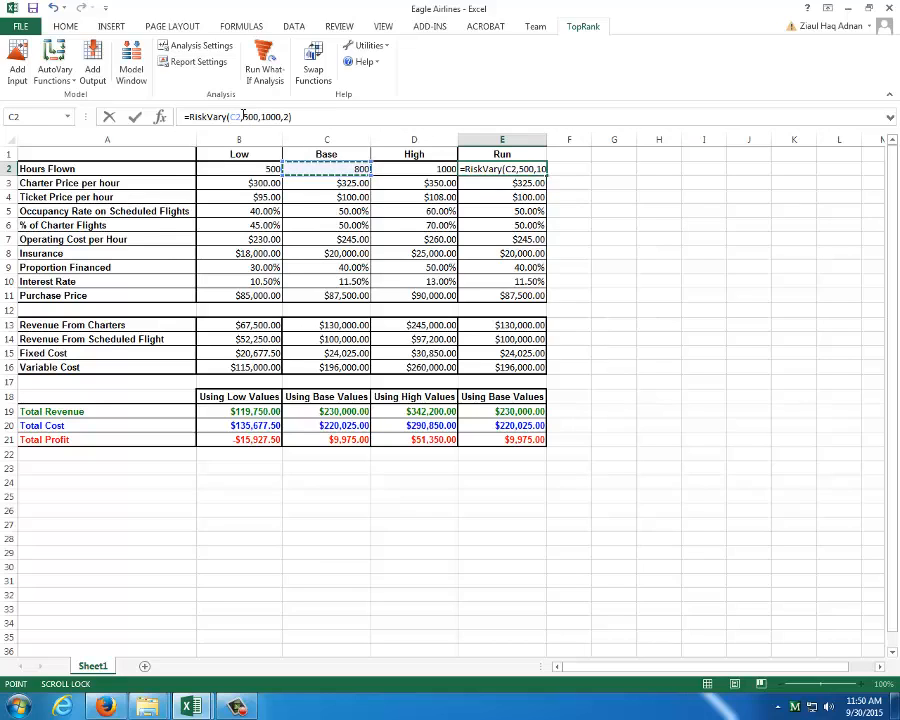
pyautogui.moveTo(242, 117); pyautogui.dragTo(255, 117)
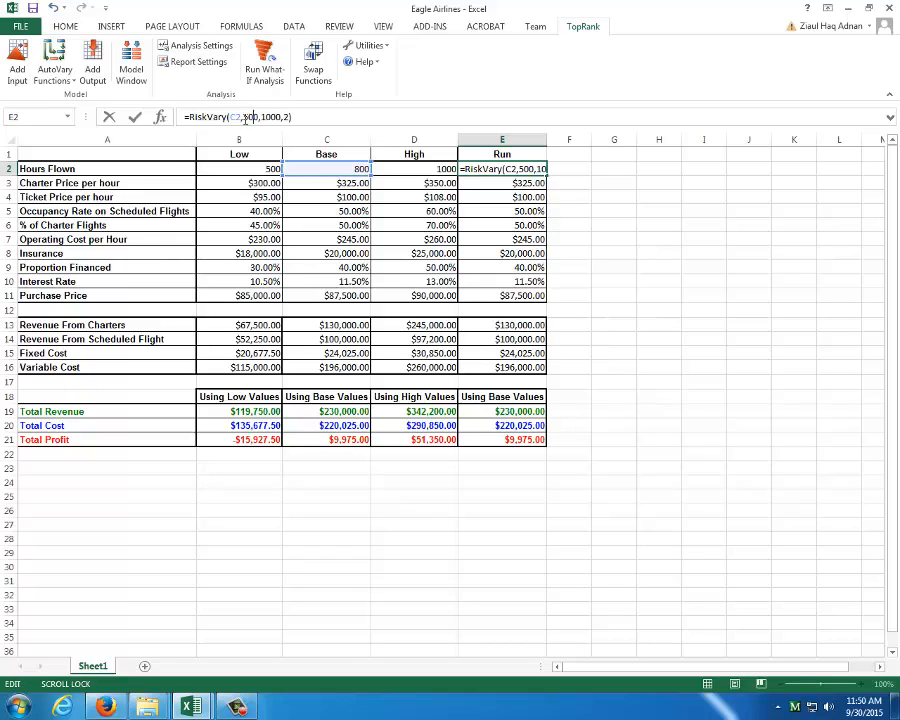
pyautogui.press('Delete')
pyautogui.click(261, 167)
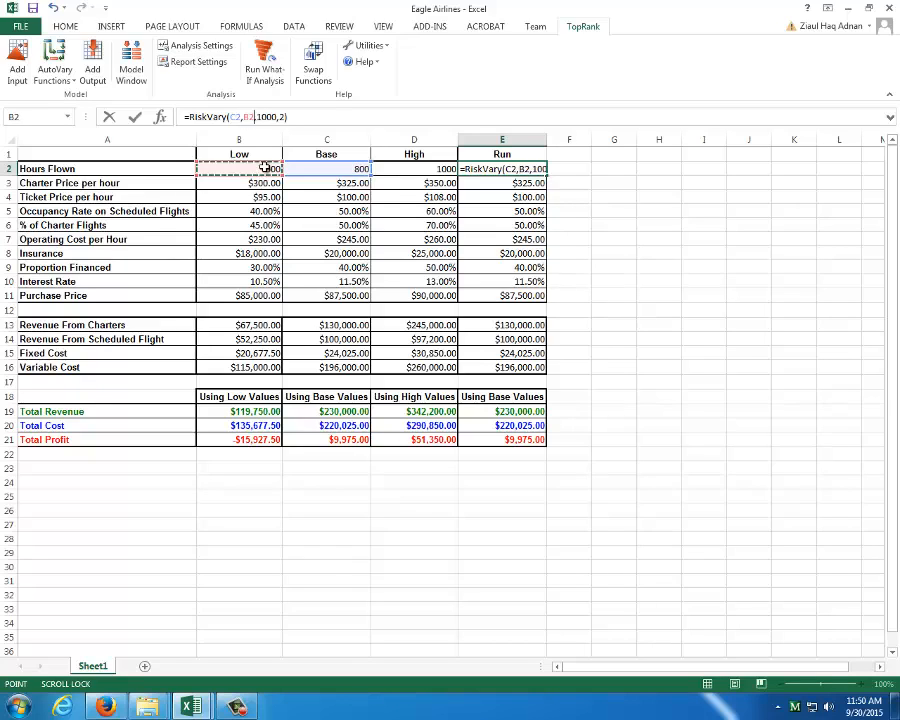
pyautogui.moveTo(279, 117); pyautogui.dragTo(256, 117)
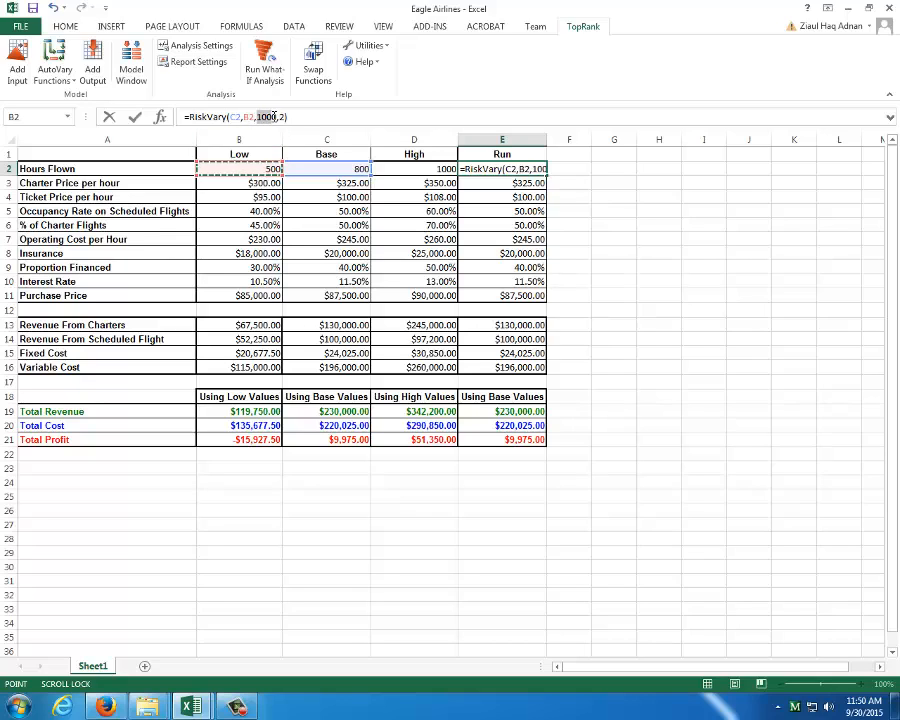
pyautogui.click(410, 170)
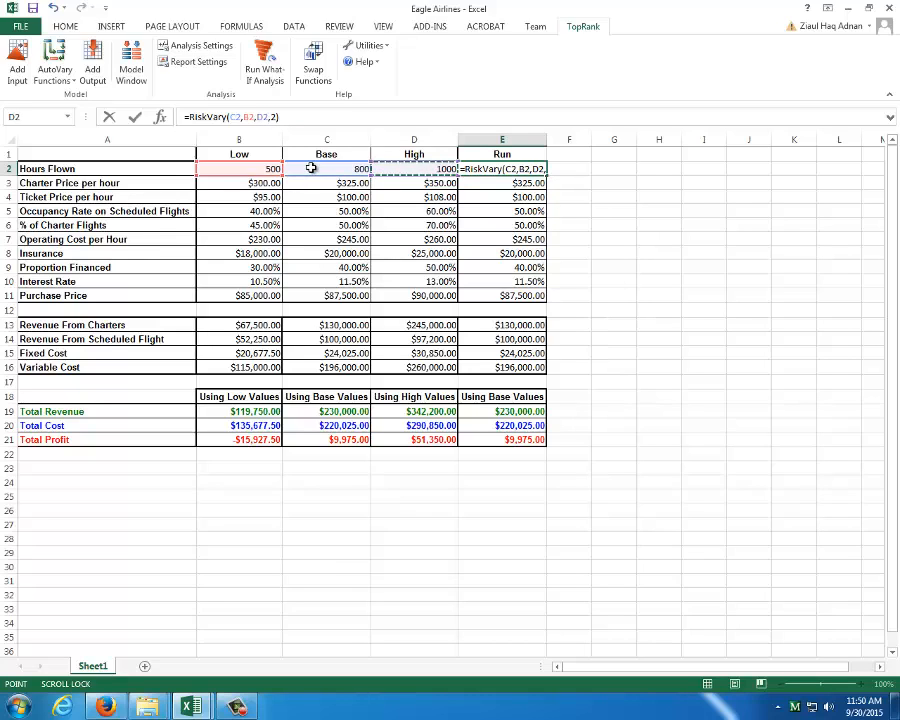
pyautogui.press('Return')
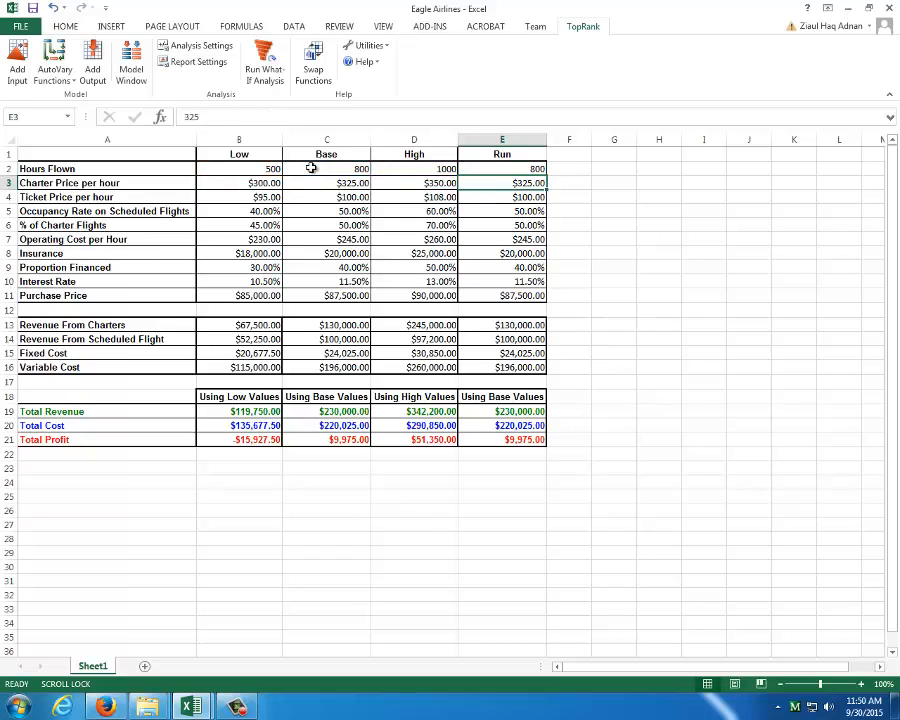
# - Fill the E2 formula down to E11 and copy the formatting of Base cells C2:C11 onto E2:E11
pyautogui.click(508, 168)
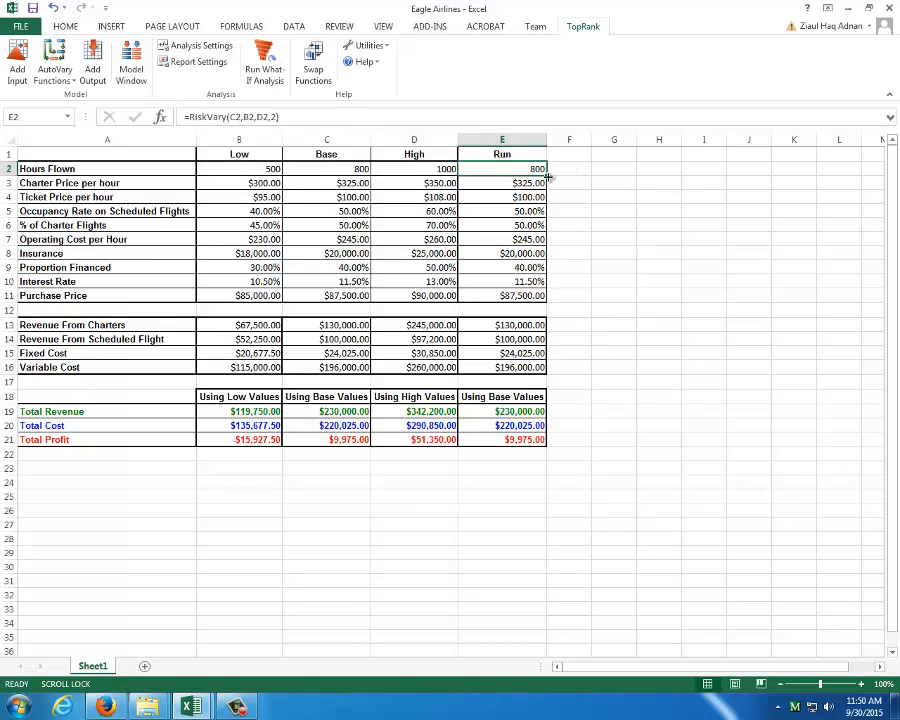
pyautogui.moveTo(546, 175); pyautogui.dragTo(548, 298)
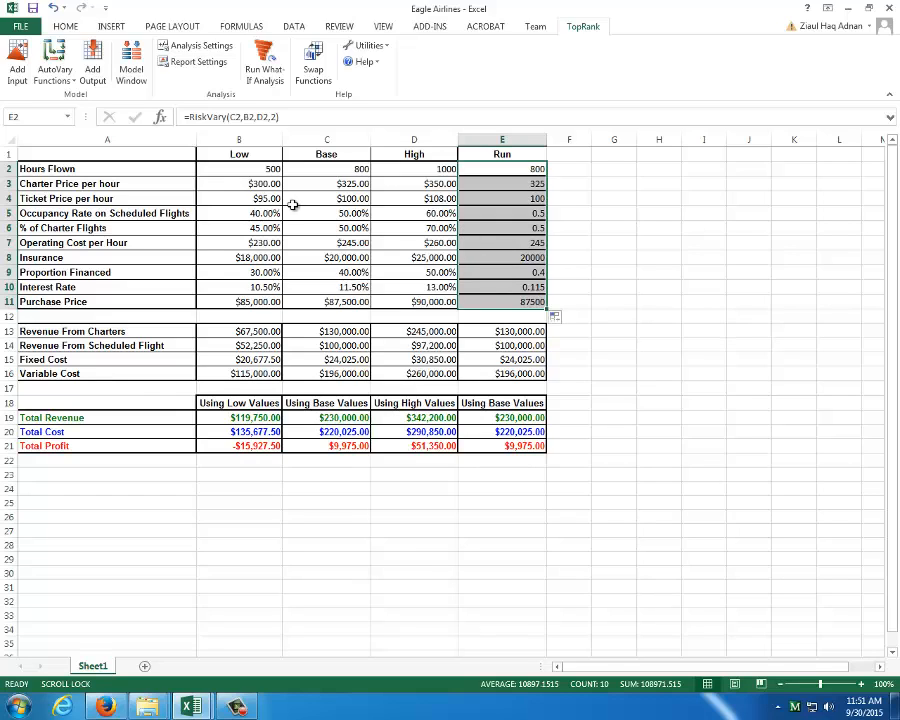
pyautogui.click(350, 176)
pyautogui.moveTo(350, 168); pyautogui.dragTo(342, 304)
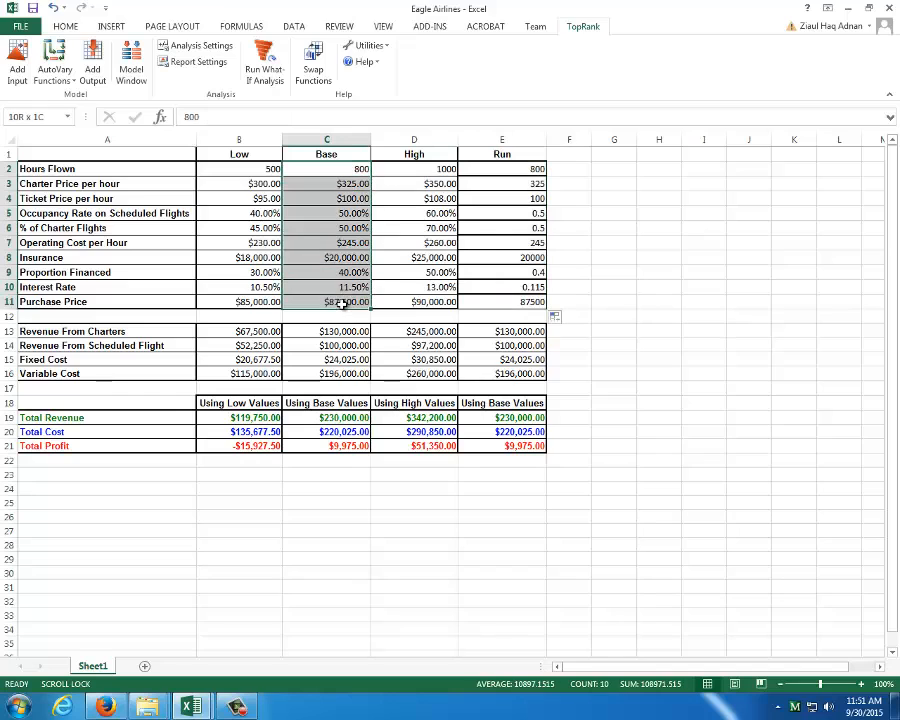
pyautogui.click(64, 27)
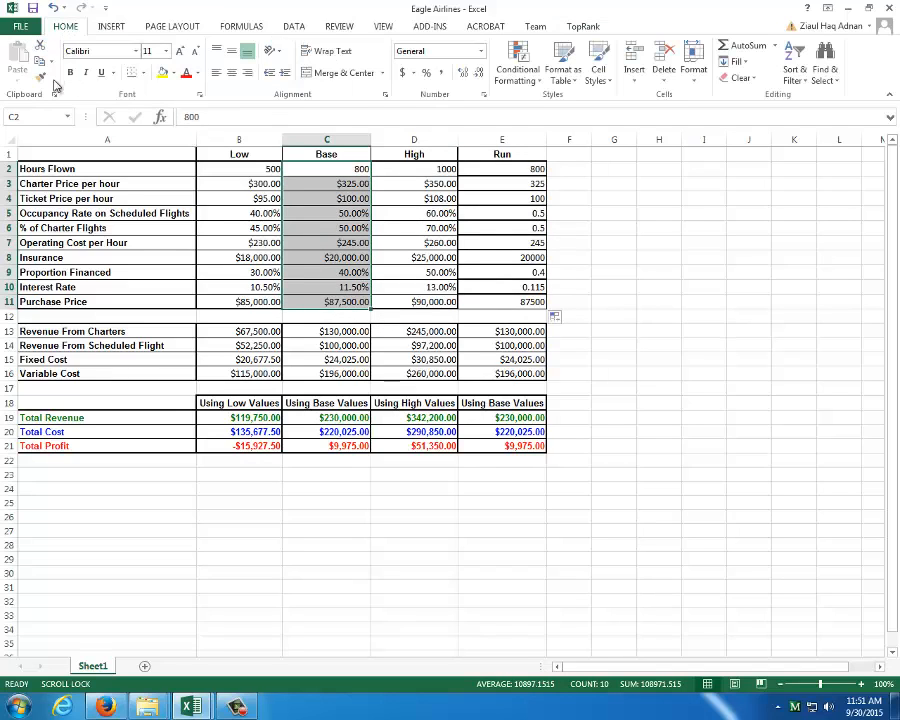
pyautogui.click(40, 77)
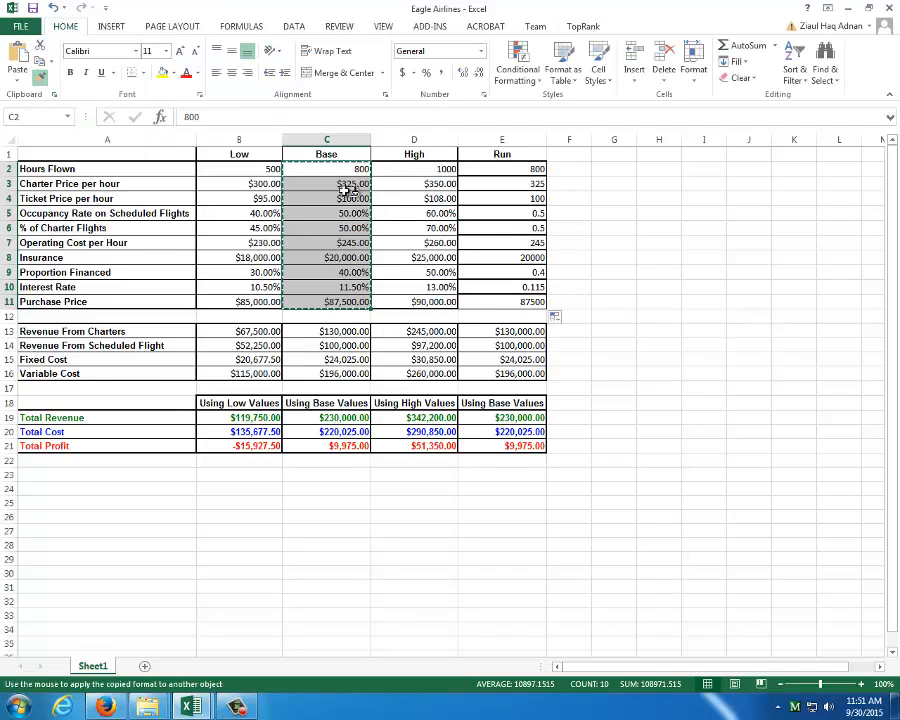
pyautogui.moveTo(514, 168); pyautogui.dragTo(505, 306)
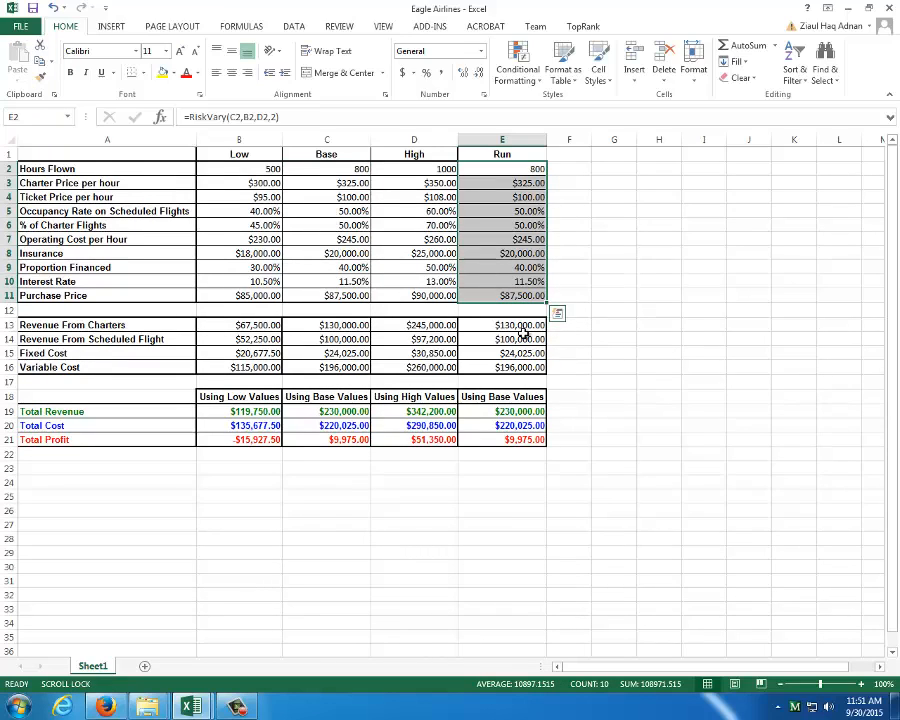
# - Check the formulas in the Run column's Purchase Price cell E11 and Total Profit cell E21
pyautogui.click(580, 280)
pyautogui.click(516, 296)
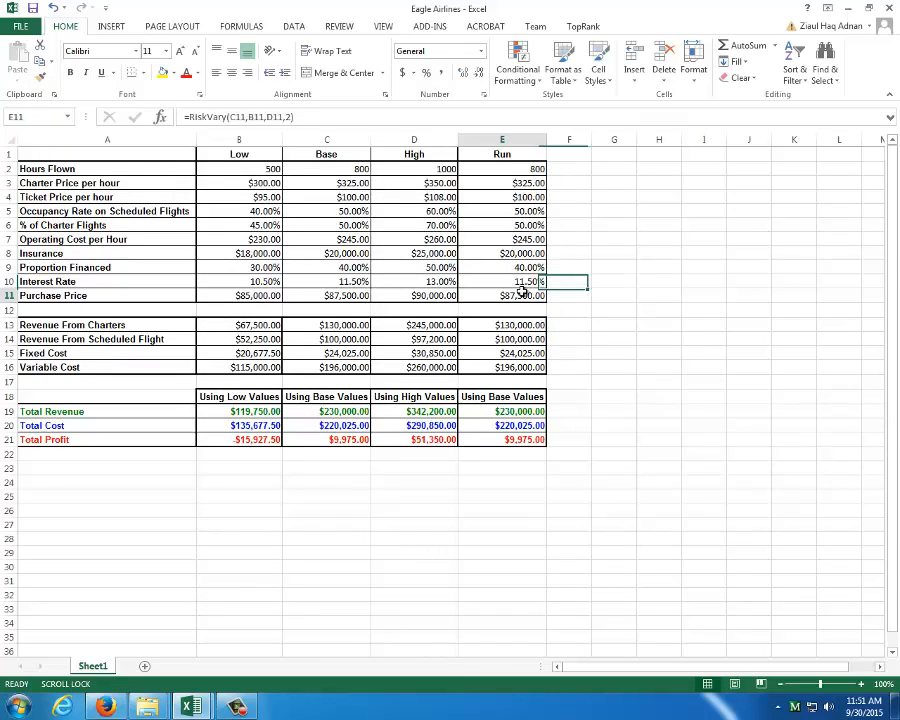
pyautogui.click(533, 441)
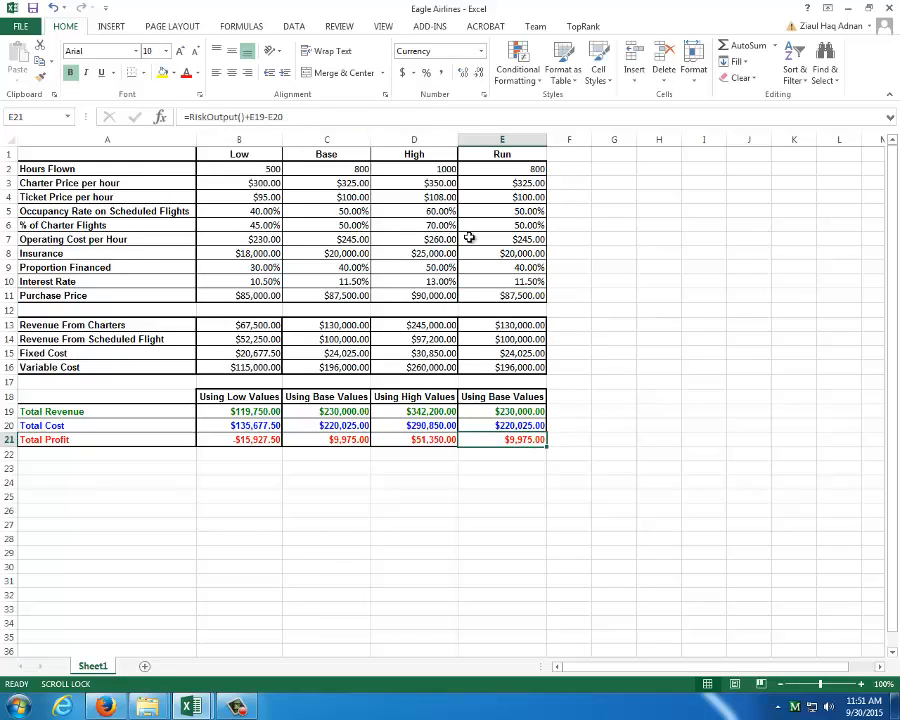
# - Include sensitivity graphs, one for each input versus the output, in the TopRank report settings
pyautogui.click(509, 239)
pyautogui.click(584, 27)
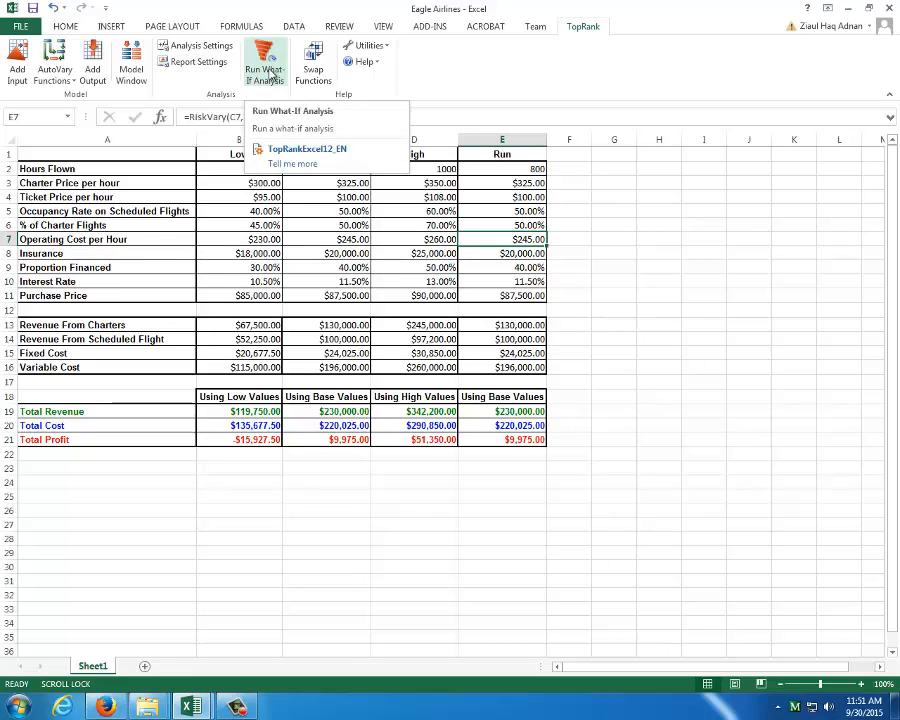
pyautogui.click(199, 62)
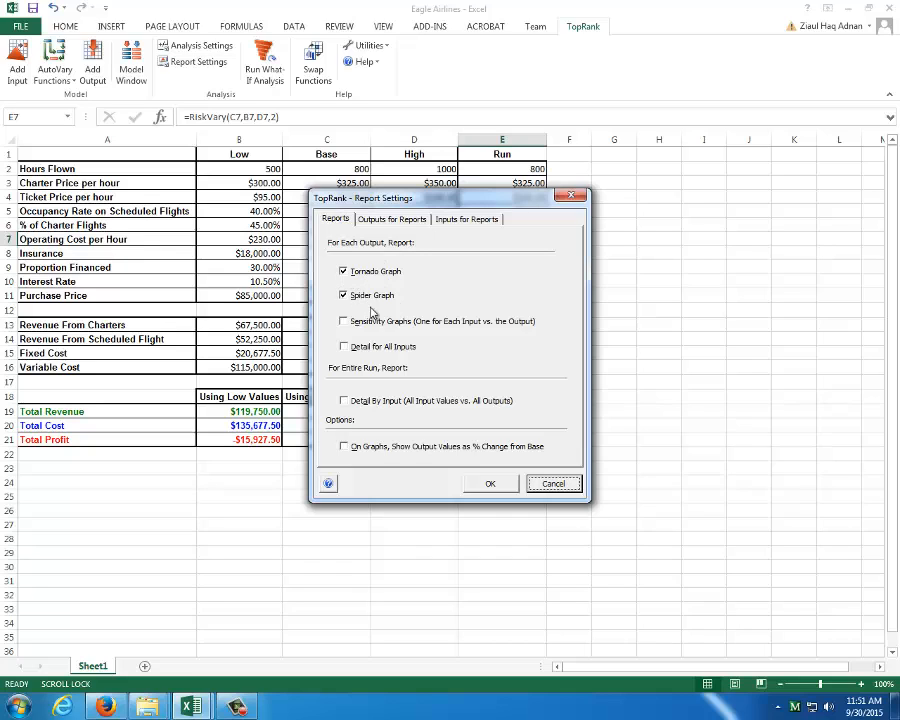
pyautogui.click(343, 322)
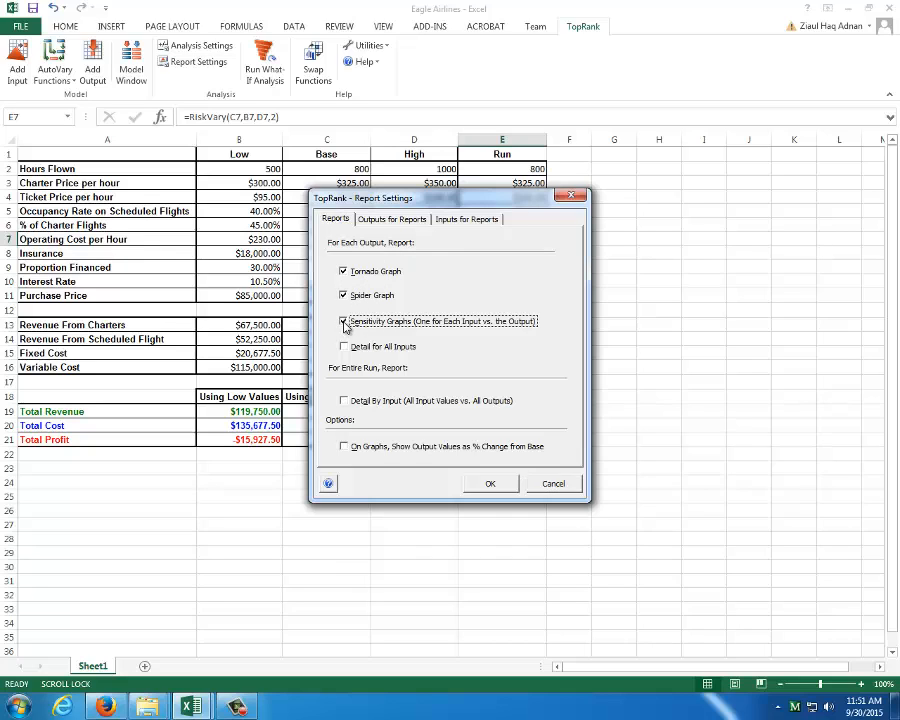
pyautogui.click(509, 485)
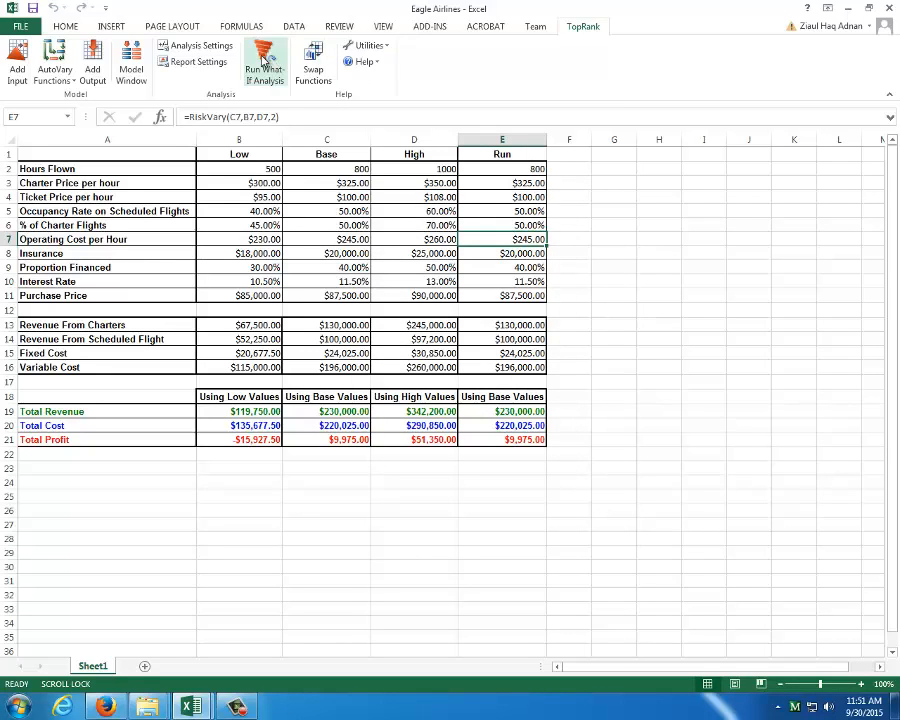
# - Try to run the what-if analysis with tornado, spider and sensitivity graphs selected
pyautogui.click(263, 60)
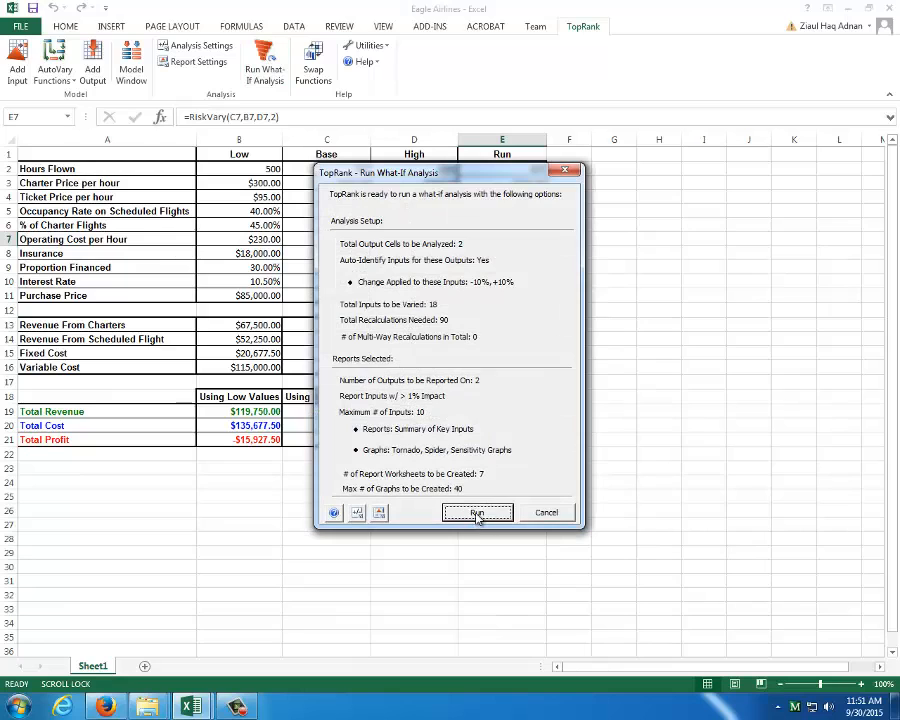
pyautogui.click(477, 514)
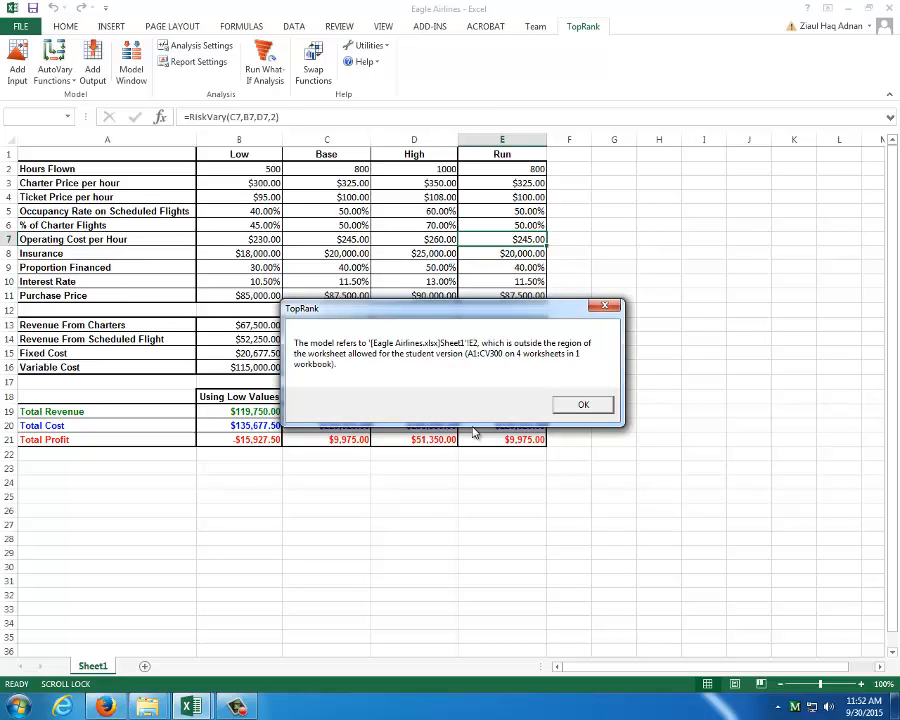
pyautogui.click(584, 408)
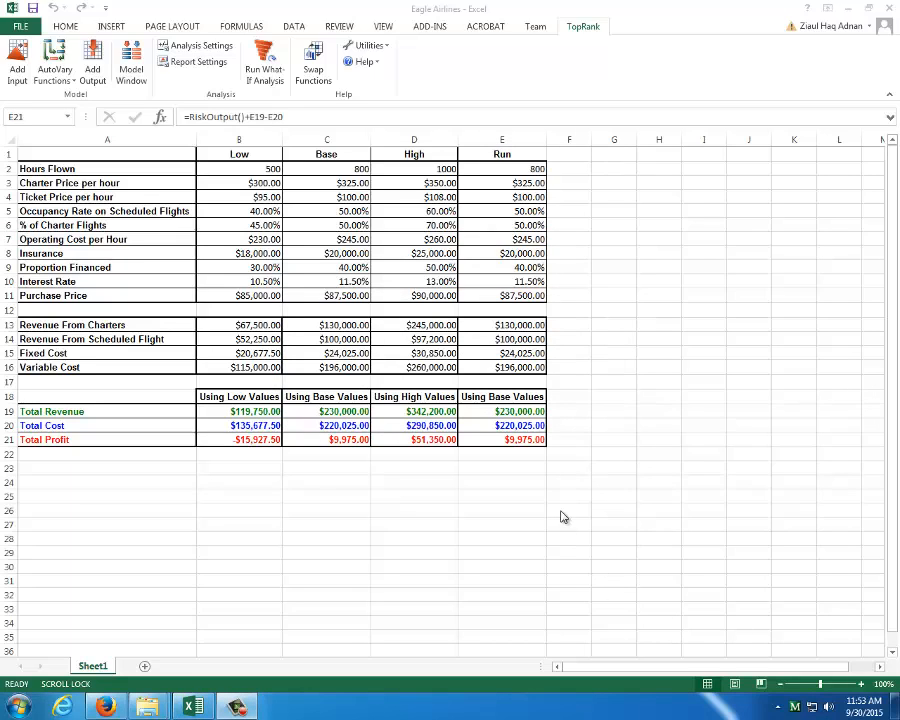
# - Run the what-if analysis on the Run column's Total Profit output in E21 to generate the report workbook
pyautogui.click(509, 440)
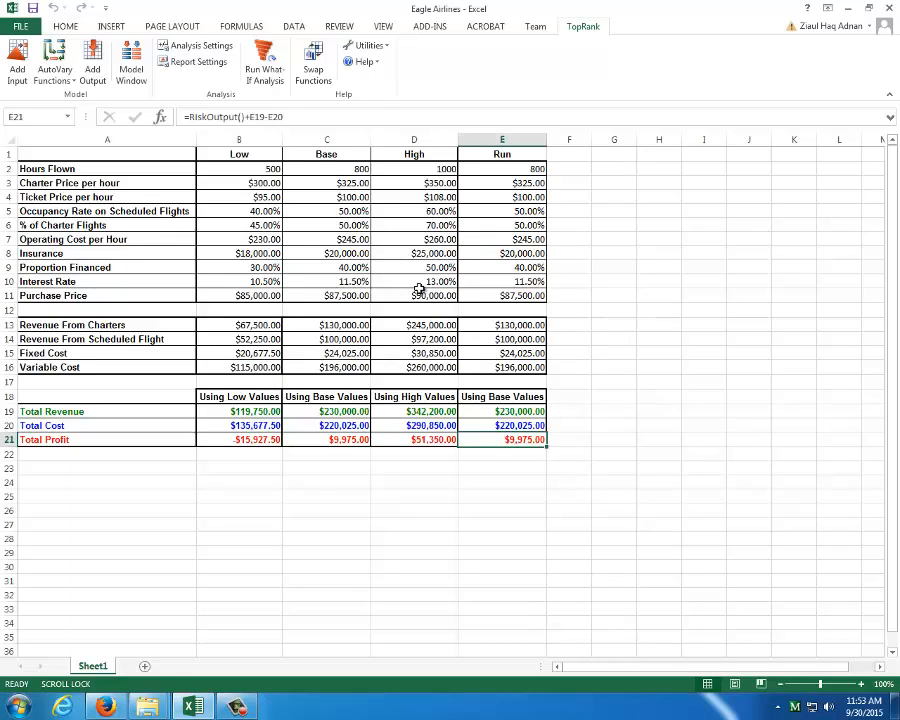
pyautogui.click(259, 68)
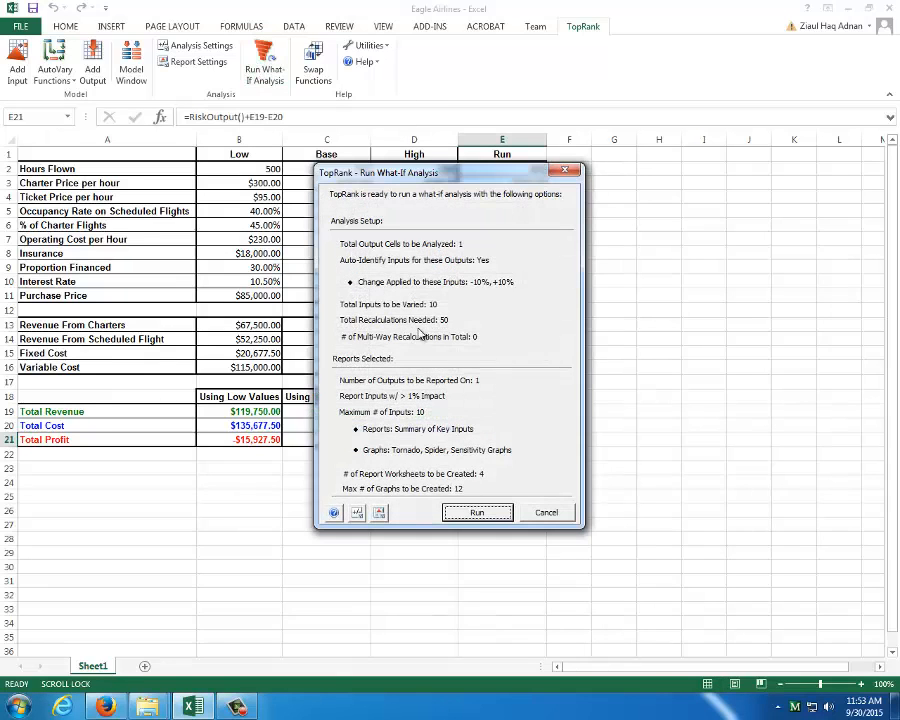
pyautogui.click(478, 512)
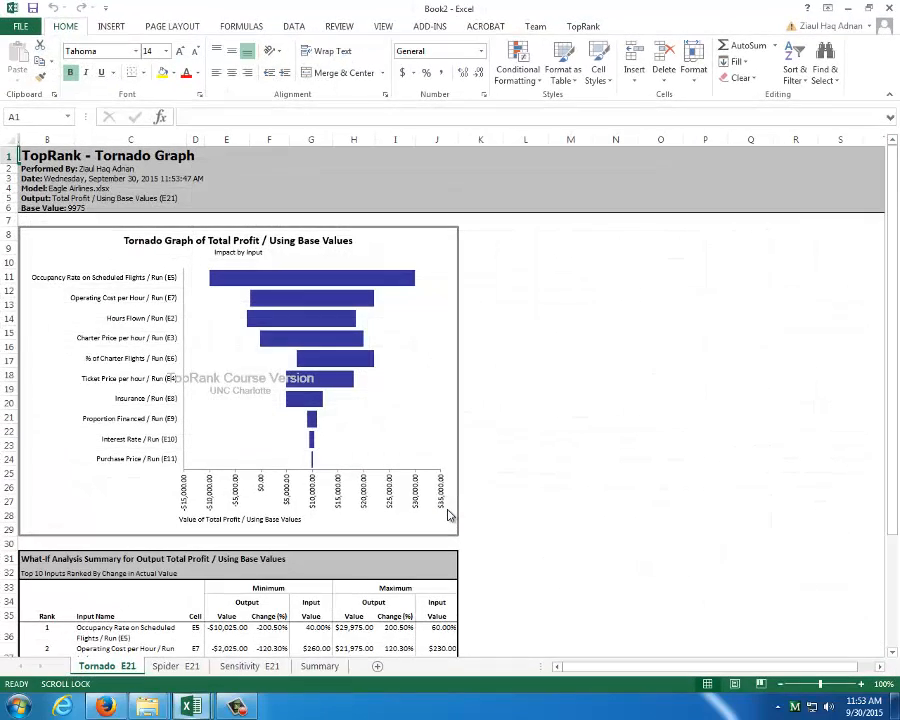
# - Look through the Tornado, Spider, Sensitivity and Summary sheets of the generated report workbook
pyautogui.scroll(-1, 351, 453)
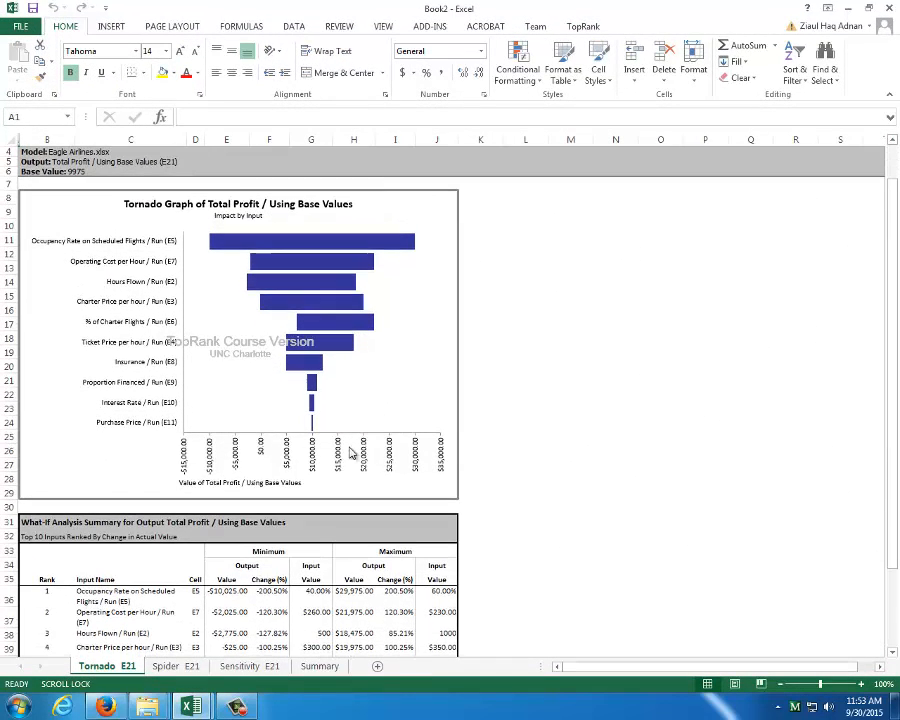
pyautogui.click(172, 668)
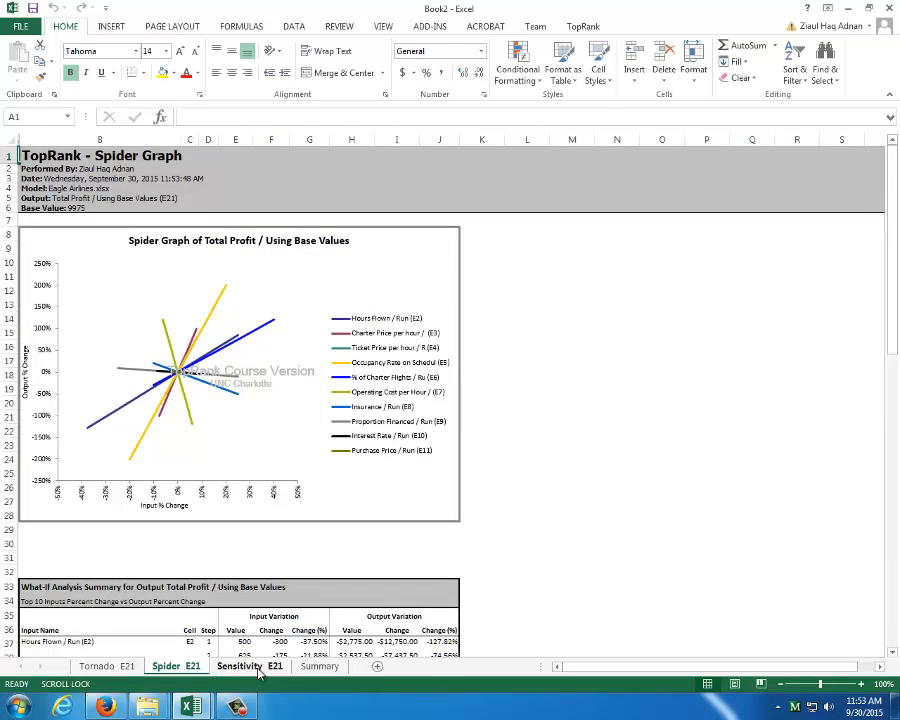
pyautogui.click(255, 667)
pyautogui.click(320, 667)
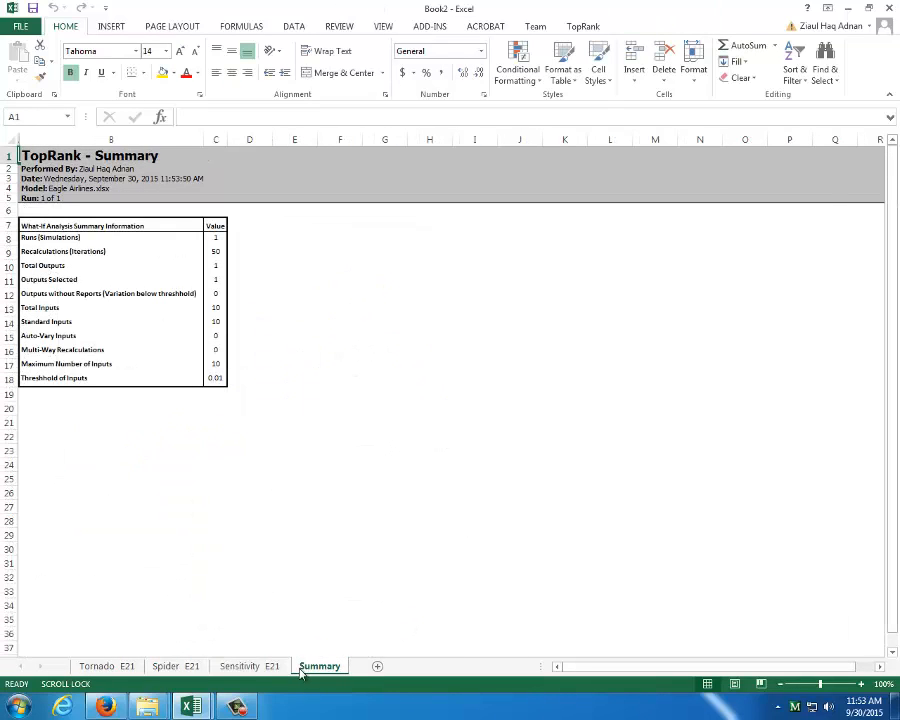
pyautogui.click(253, 670)
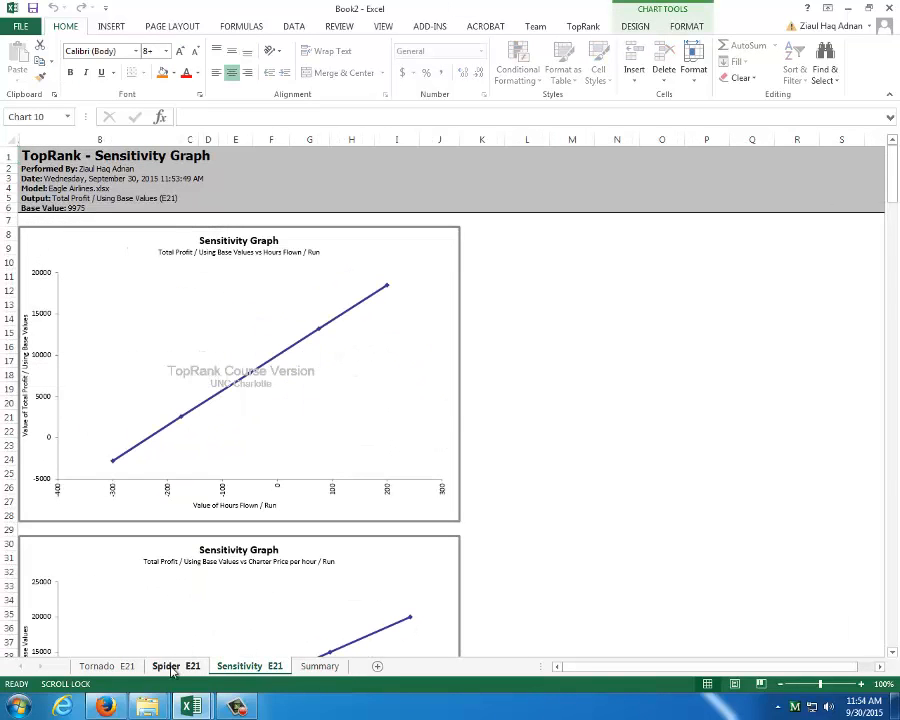
# - Examine the tornado graph's input bars and the ranked what-if summary table beneath them
pyautogui.click(118, 668)
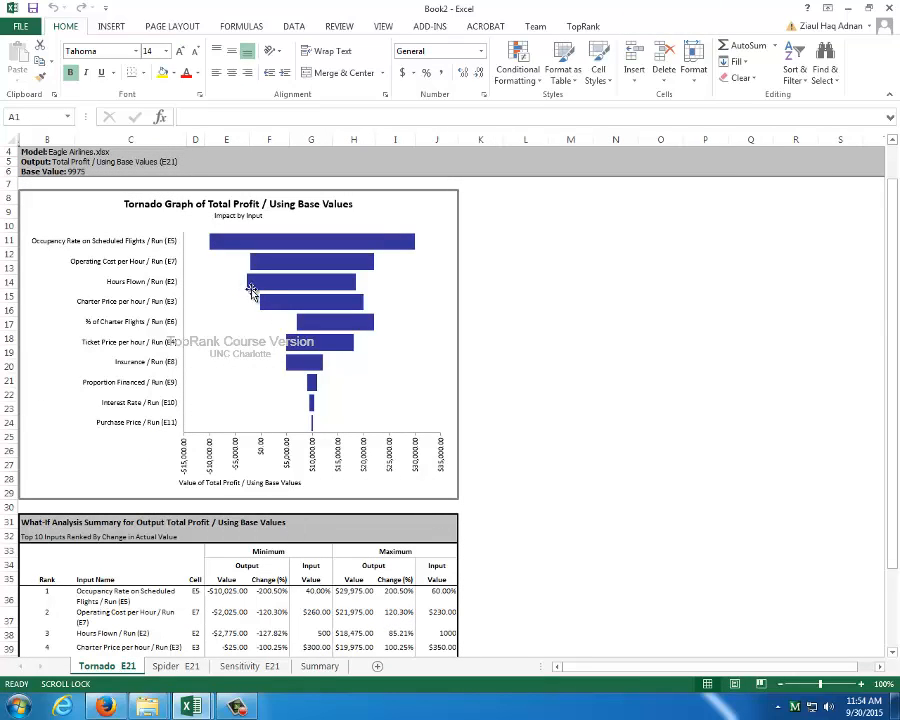
pyautogui.moveTo(212, 248)
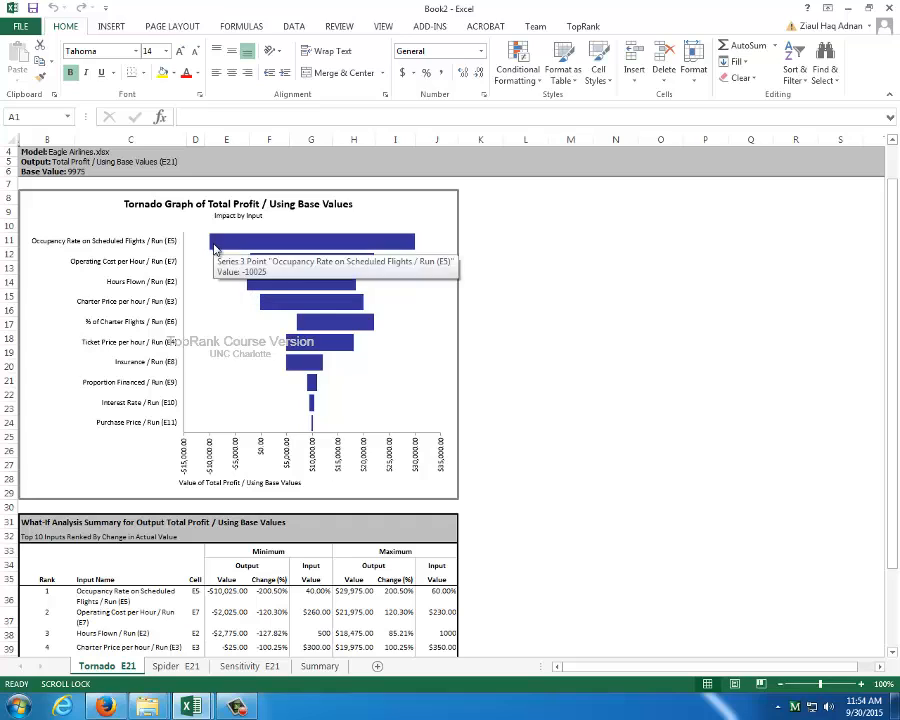
pyautogui.moveTo(348, 265)
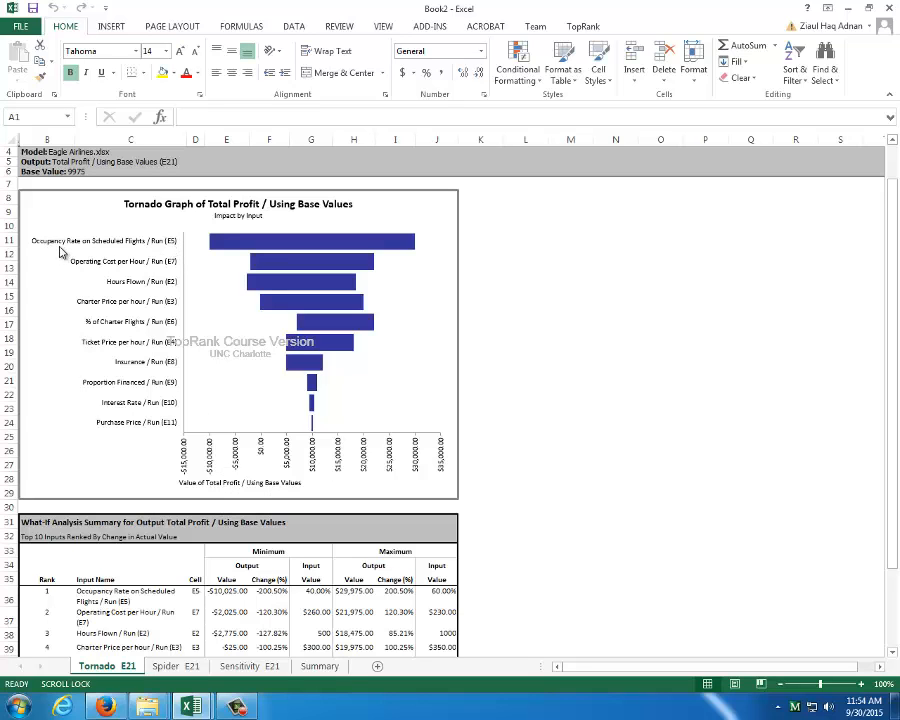
pyautogui.scroll(-10, 235, 445)
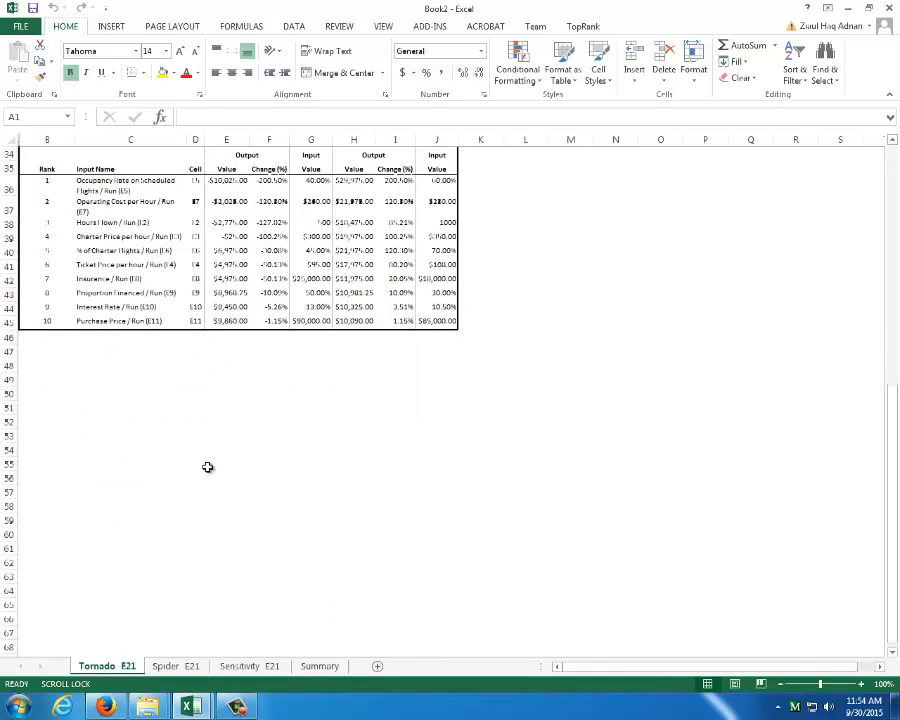
# - Examine the spider graph of Total Profit to compare how steeply each input affects the output
pyautogui.click(176, 665)
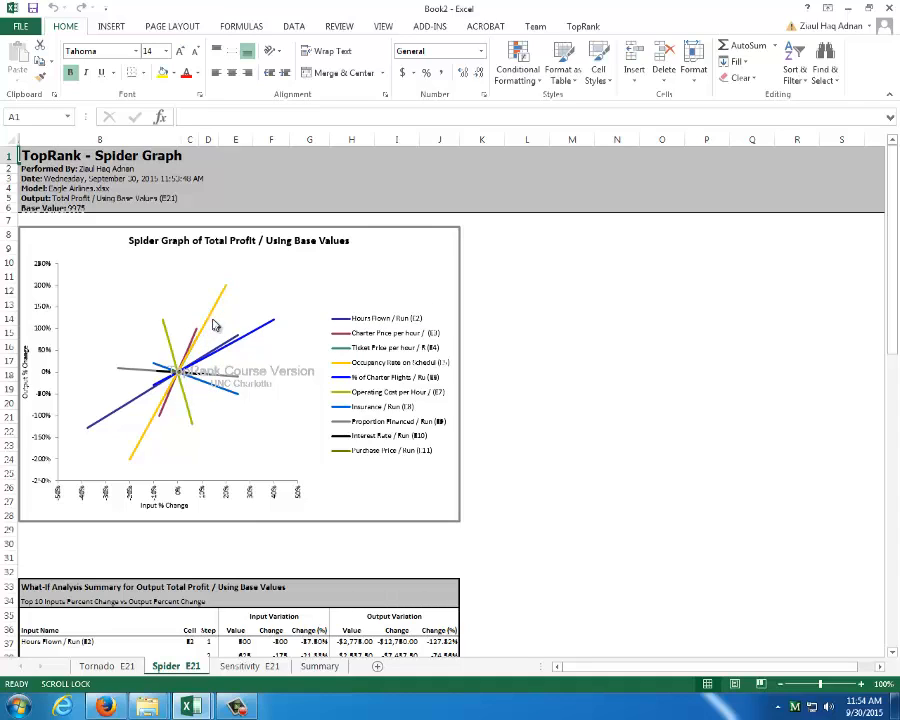
pyautogui.moveTo(212, 320)
pyautogui.moveTo(190, 705)
# - Compare the Total Profit versus Hours Flown sensitivity graph with the Hours Flown values in the Eagle Airlines workbook
pyautogui.click(251, 664)
pyautogui.scroll(-2, 273, 603)
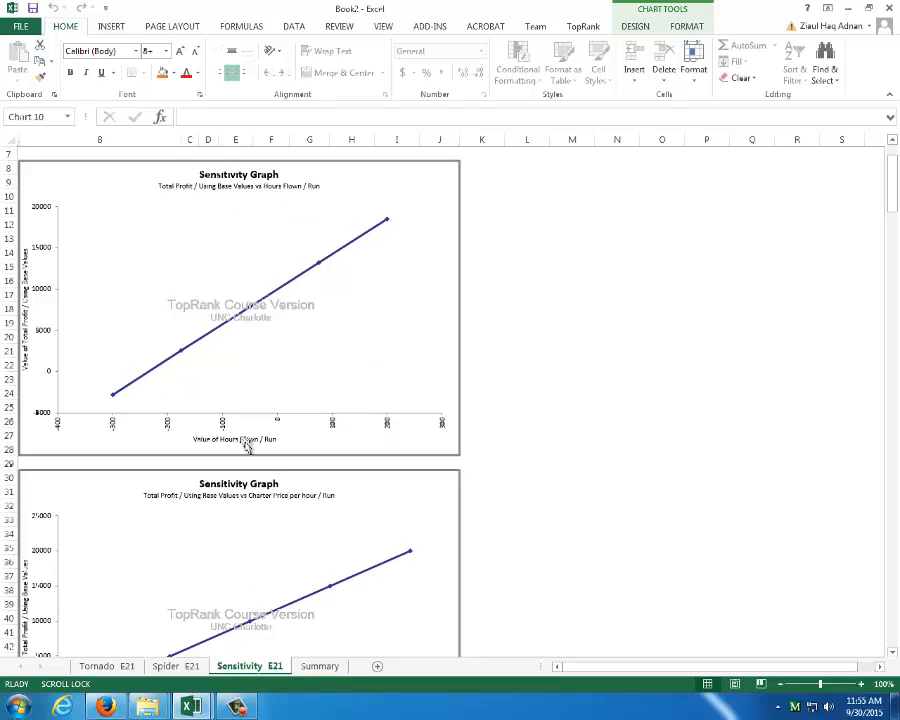
pyautogui.moveTo(190, 706)
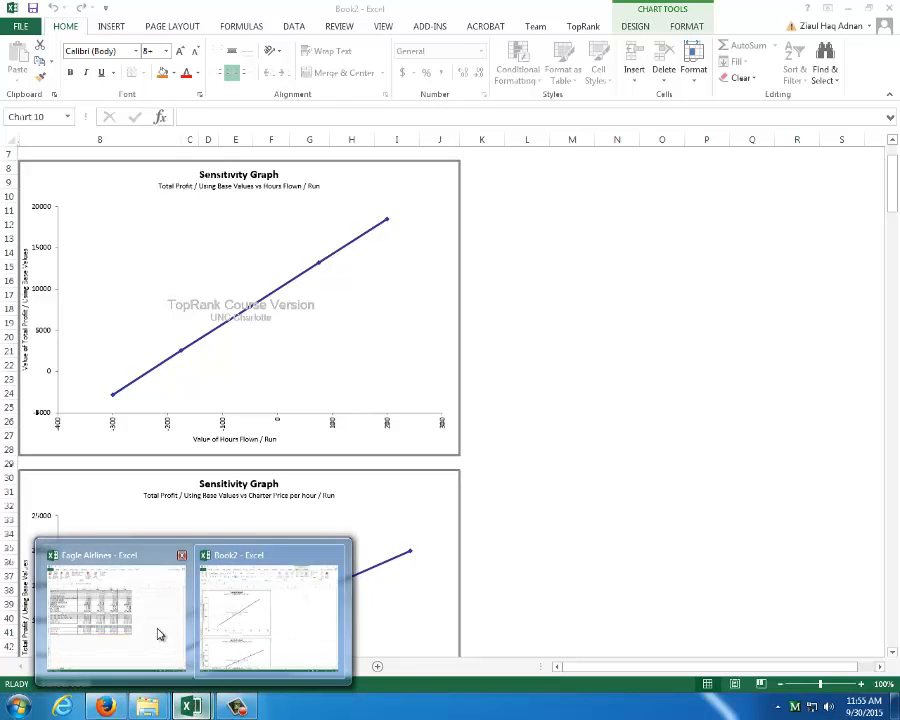
pyautogui.click(158, 634)
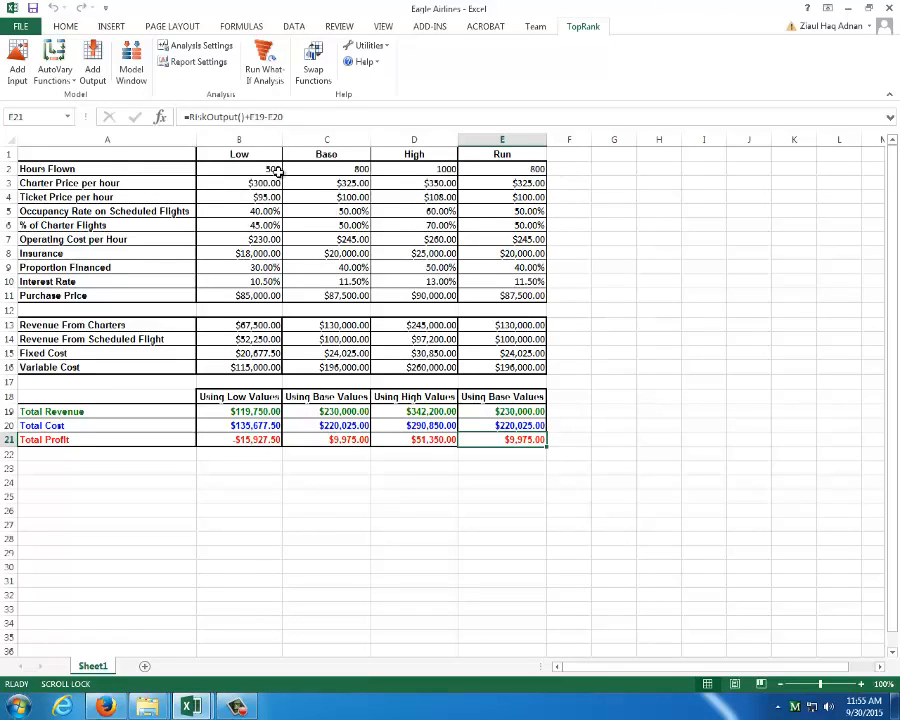
pyautogui.click(190, 706)
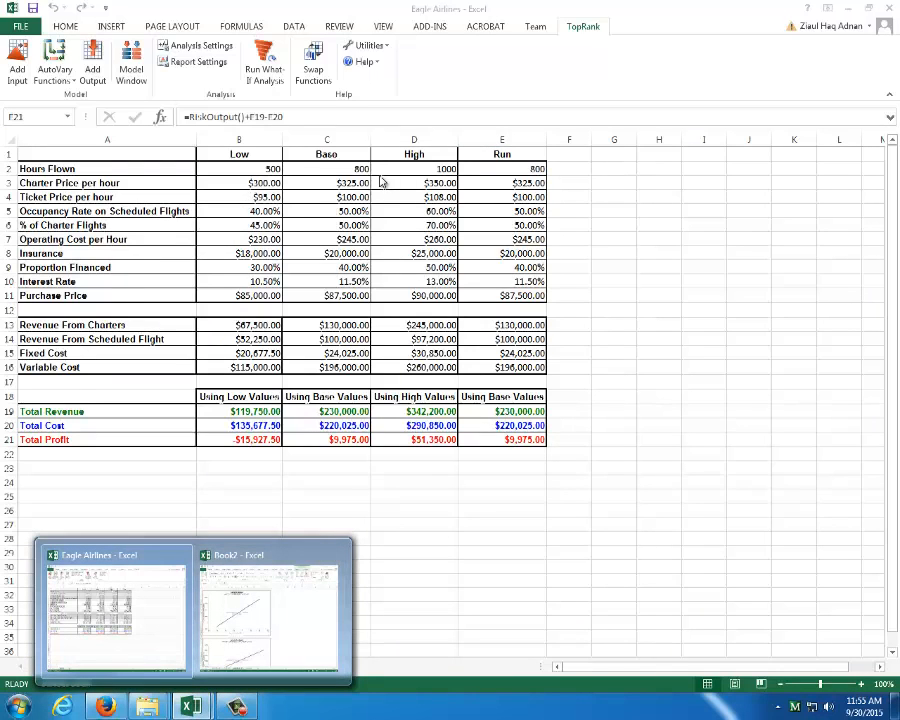
pyautogui.click(237, 616)
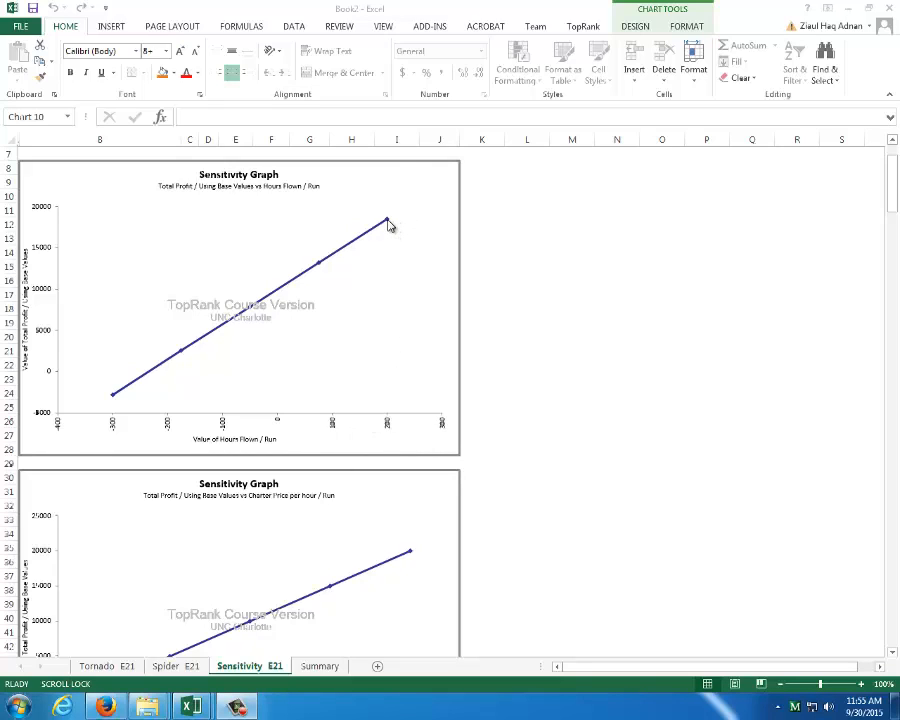
pyautogui.moveTo(389, 224)
pyautogui.moveTo(150, 378)
# - Review the tornado graph again and inspect the input and output variation table below the spider graph
pyautogui.click(130, 667)
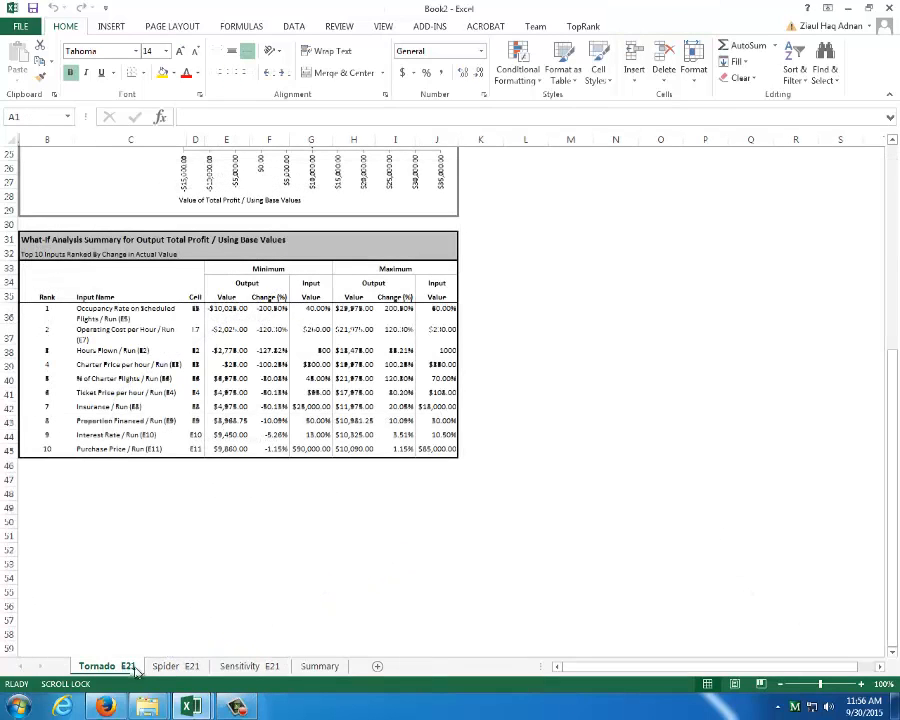
pyautogui.scroll(8, 286, 618)
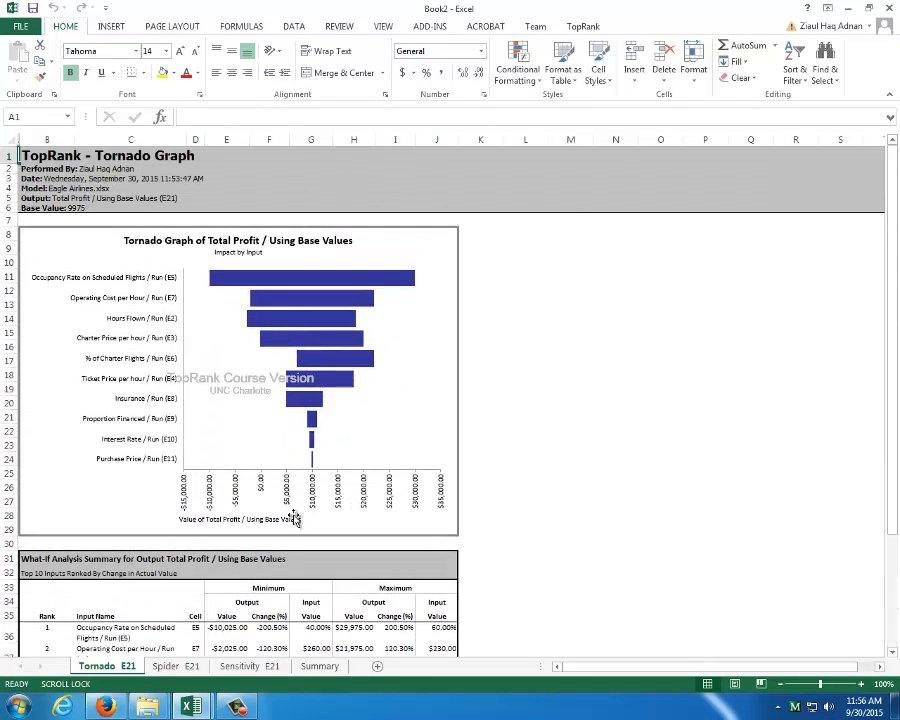
pyautogui.click(176, 666)
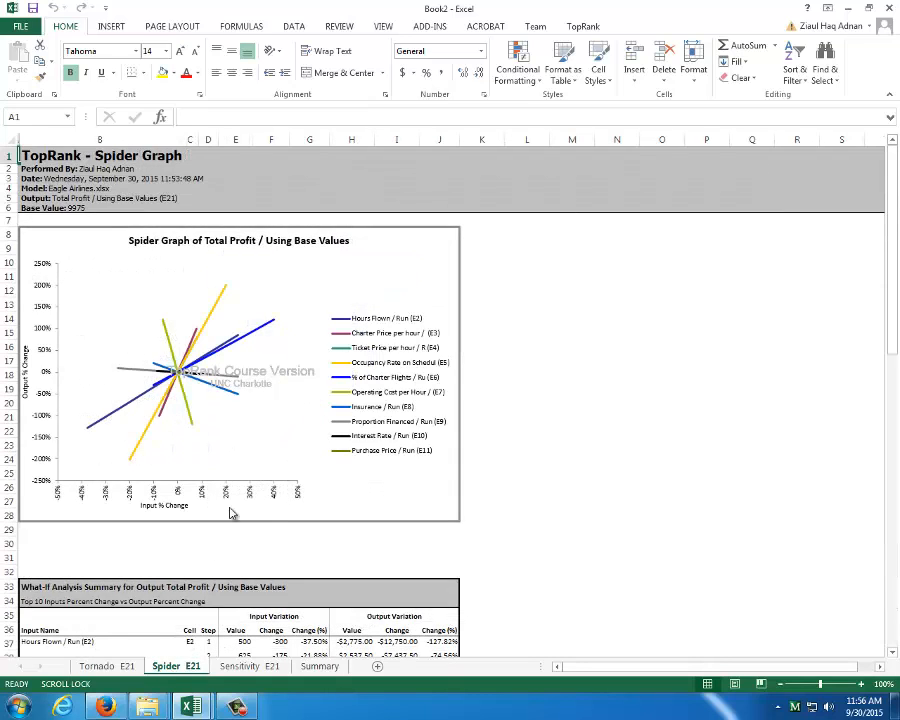
pyautogui.scroll(-12, 300, 549)
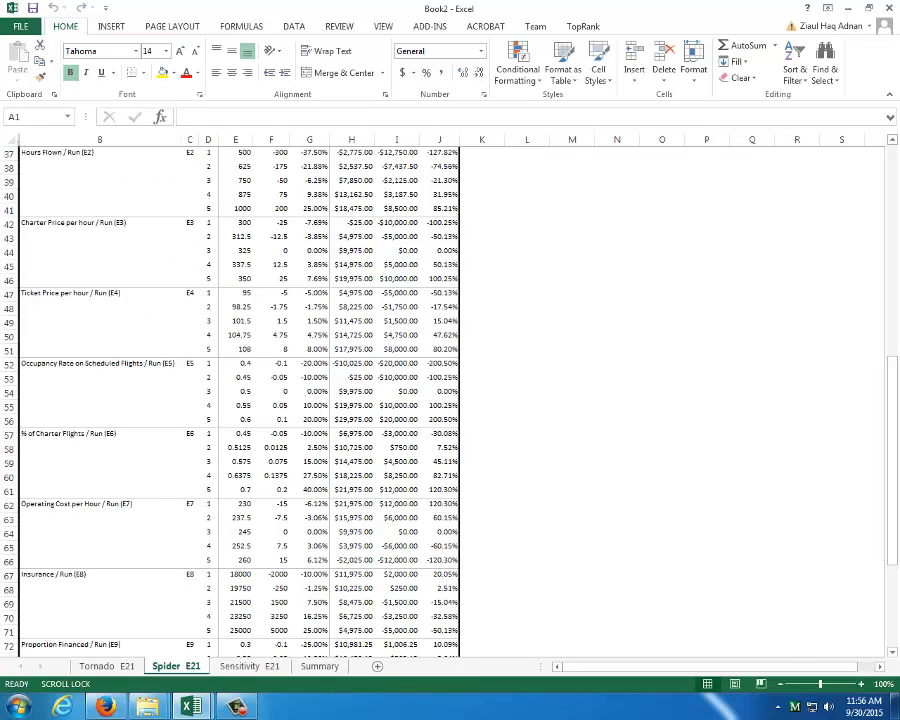